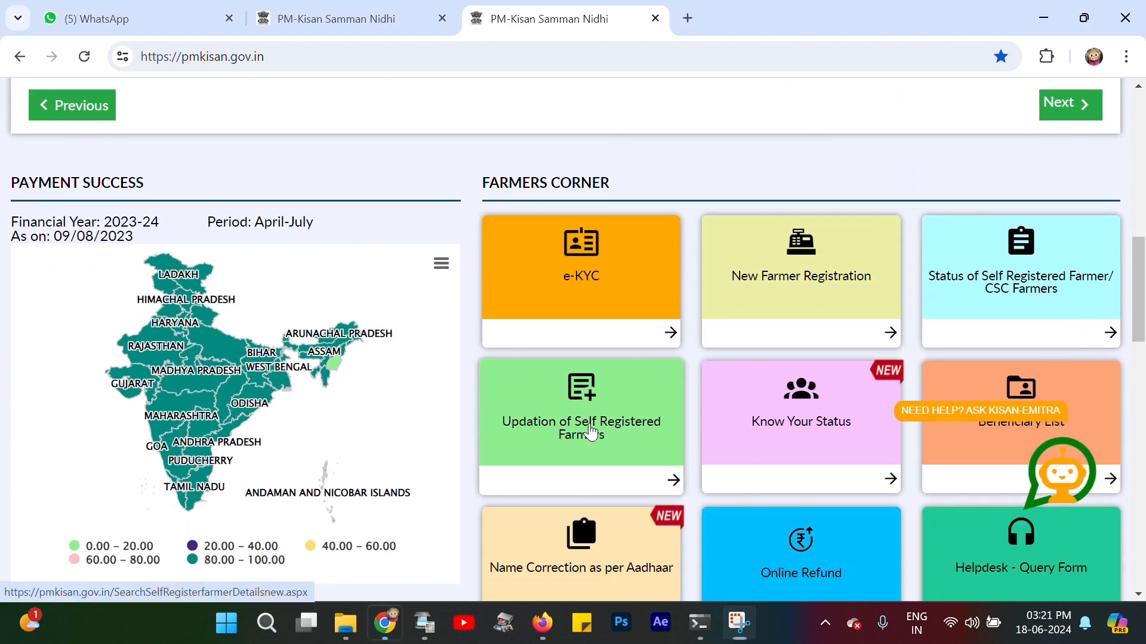
Open the Updation of Self Registered Farmers service from the Farmers Corner.
click(588, 434)
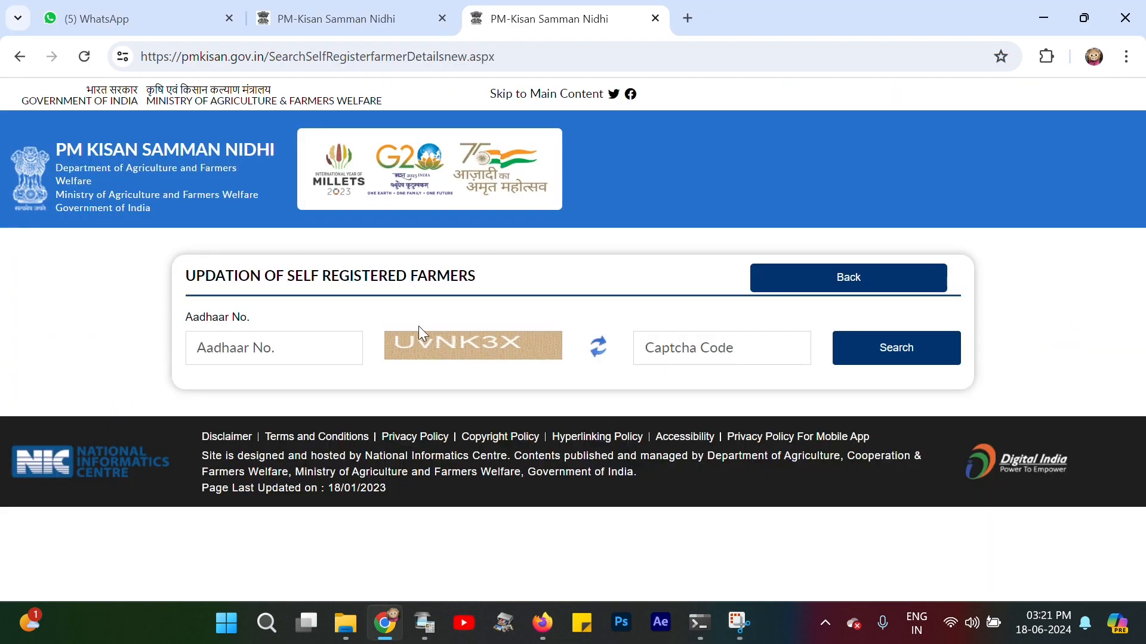
Search for the farmer's record using their Aadhaar number and the displayed captcha.
click(296, 354)
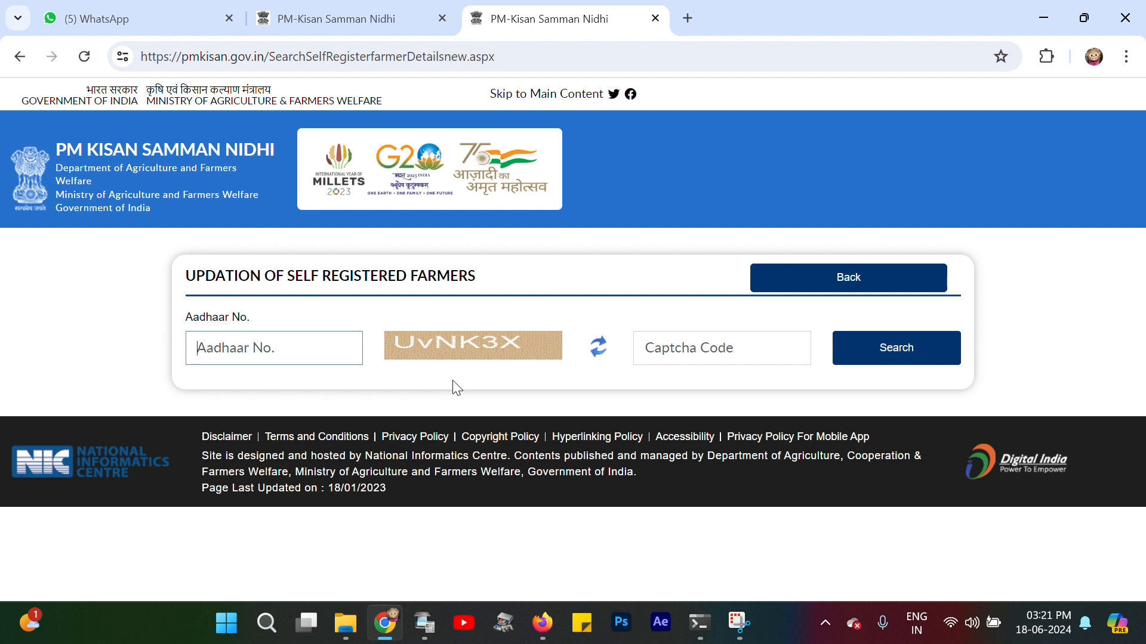
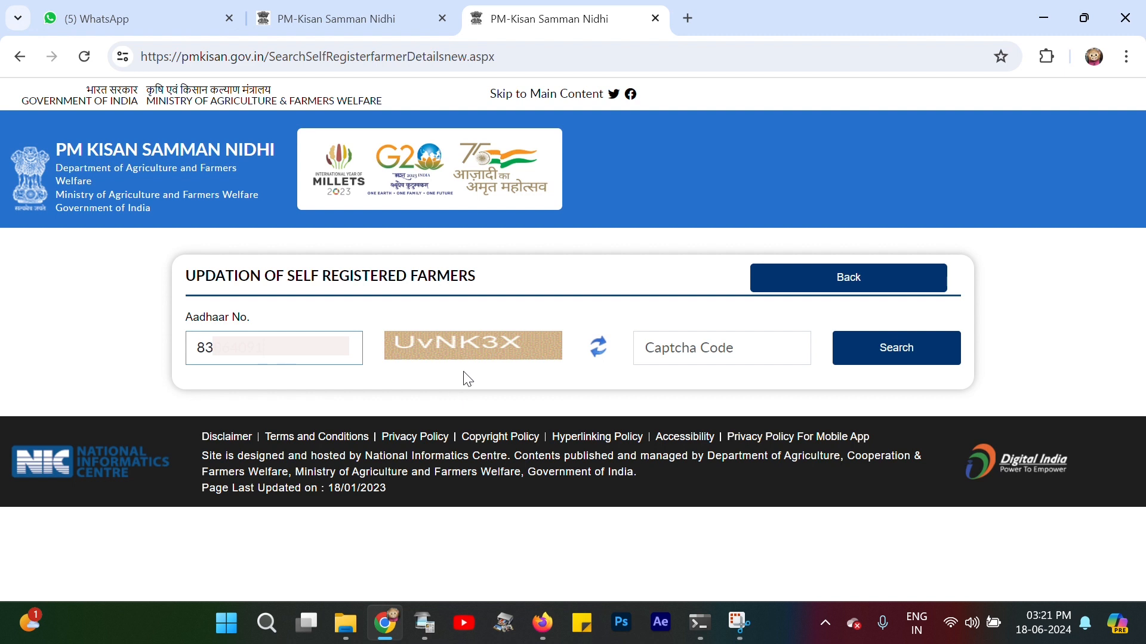
click(709, 344)
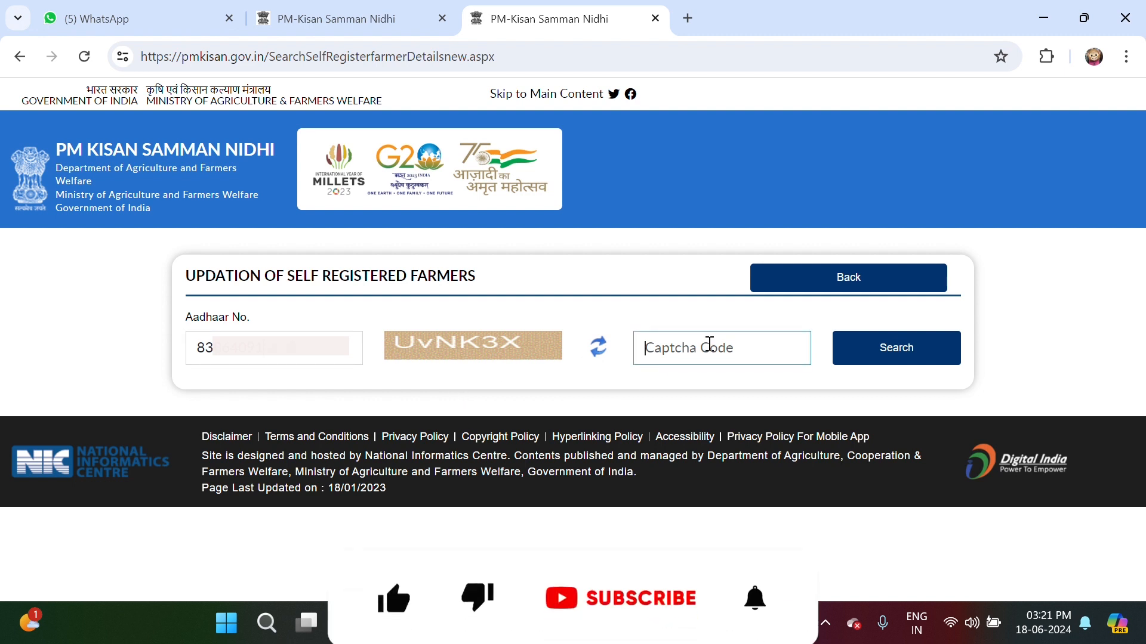
text(U)
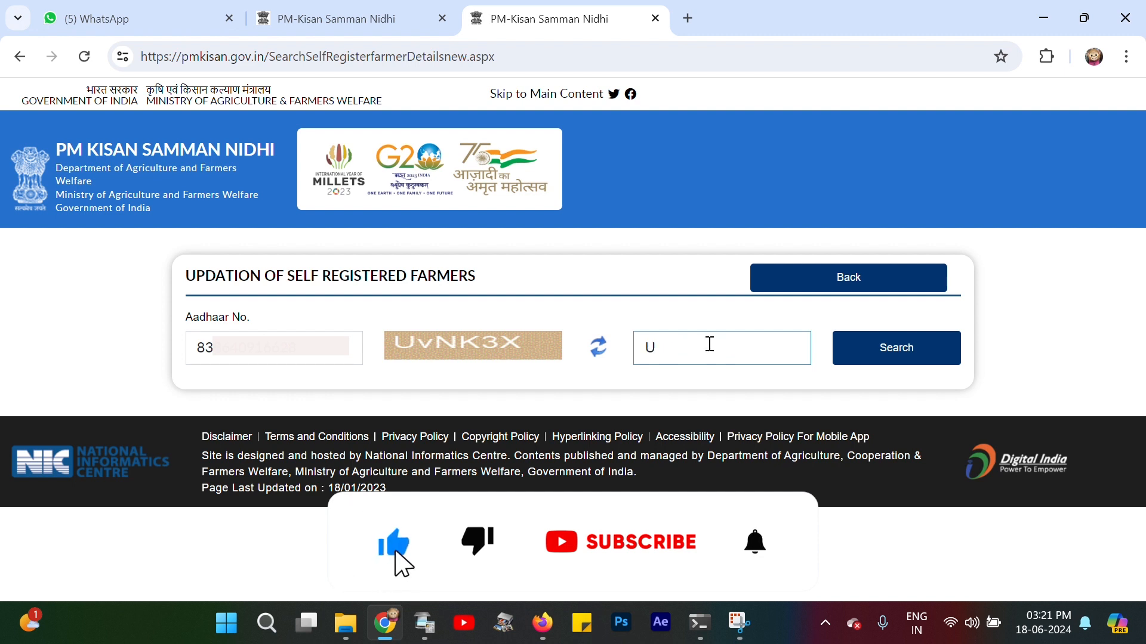
text(v)
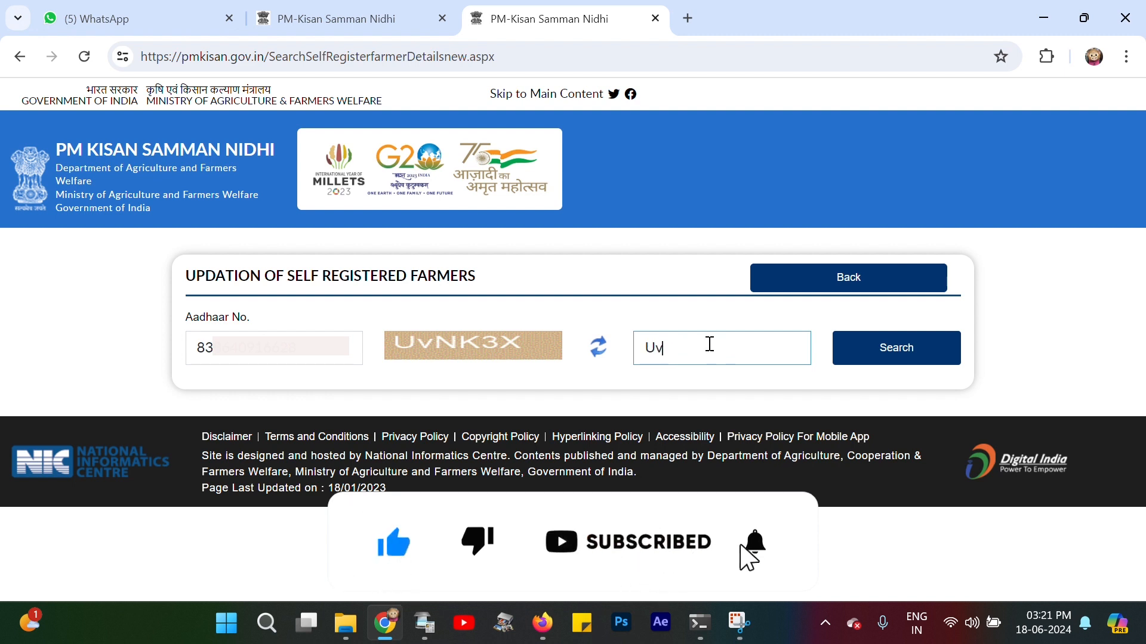
text(NK)
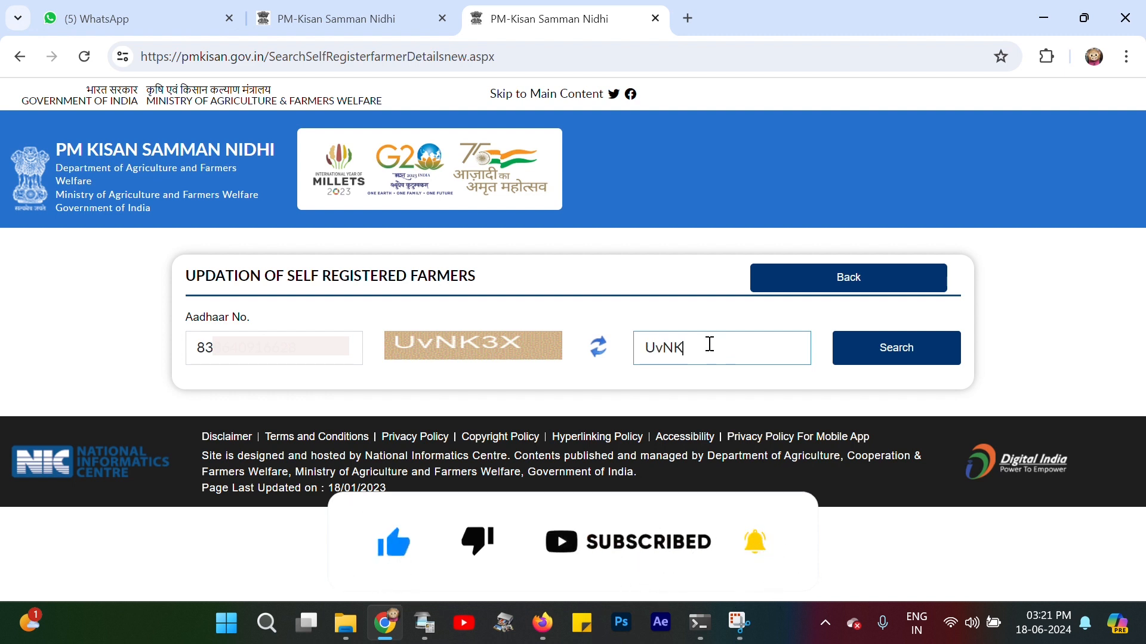
text(3x)
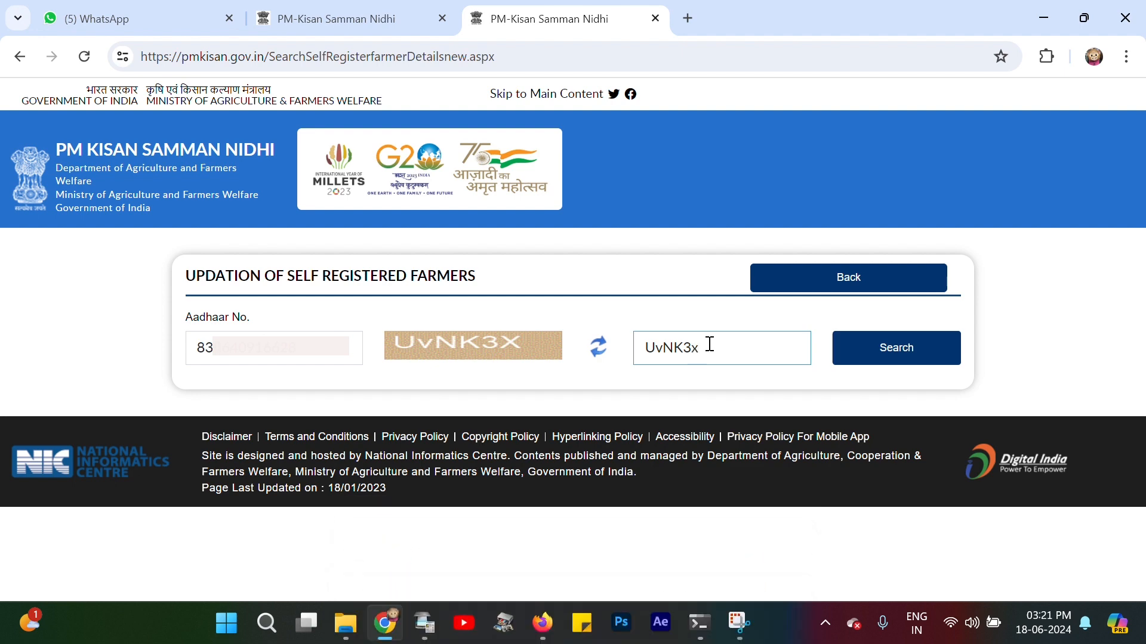
key(BackSpace)
text(X)
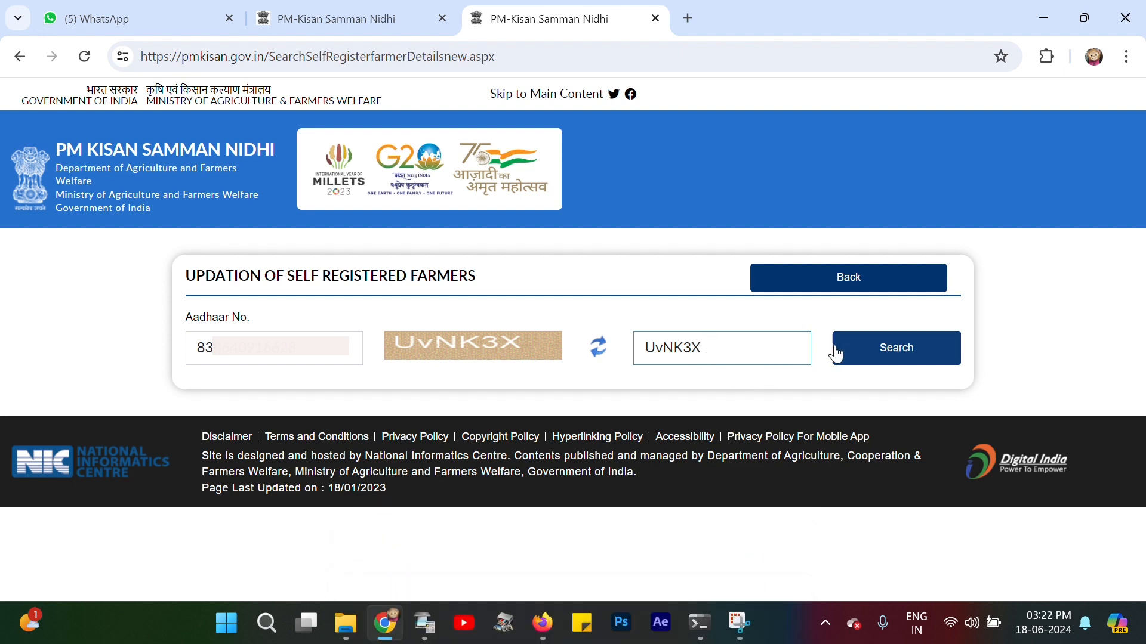
click(889, 364)
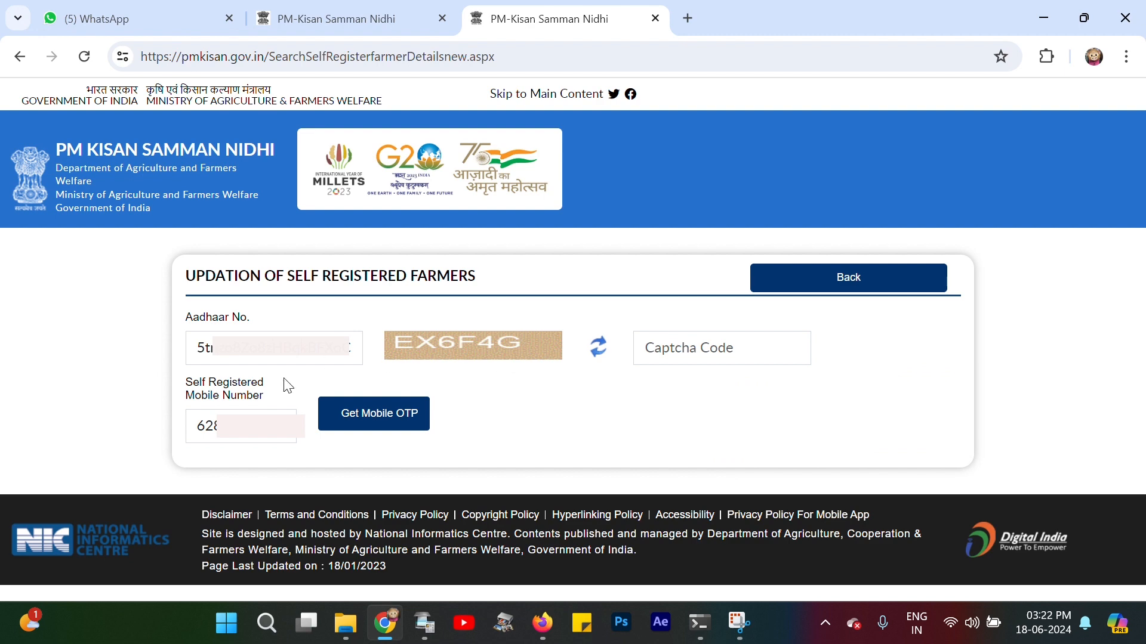
Enter the new captcha correctly and request an OTP on the farmer's registered mobile.
click(737, 352)
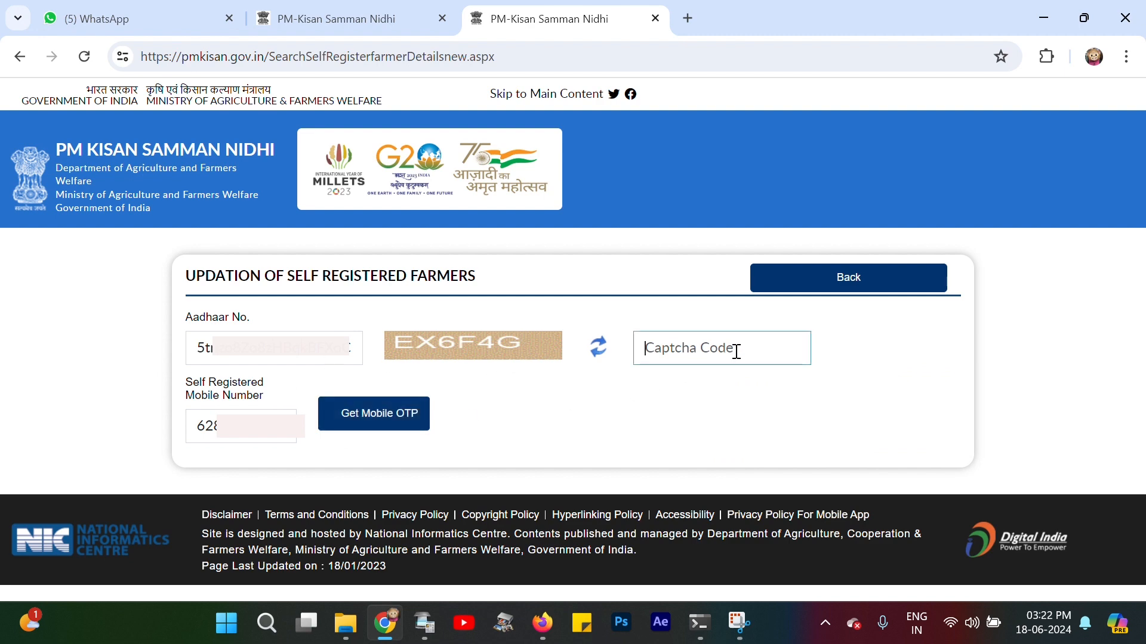
text(e)
key(BackSpace)
text(EX)
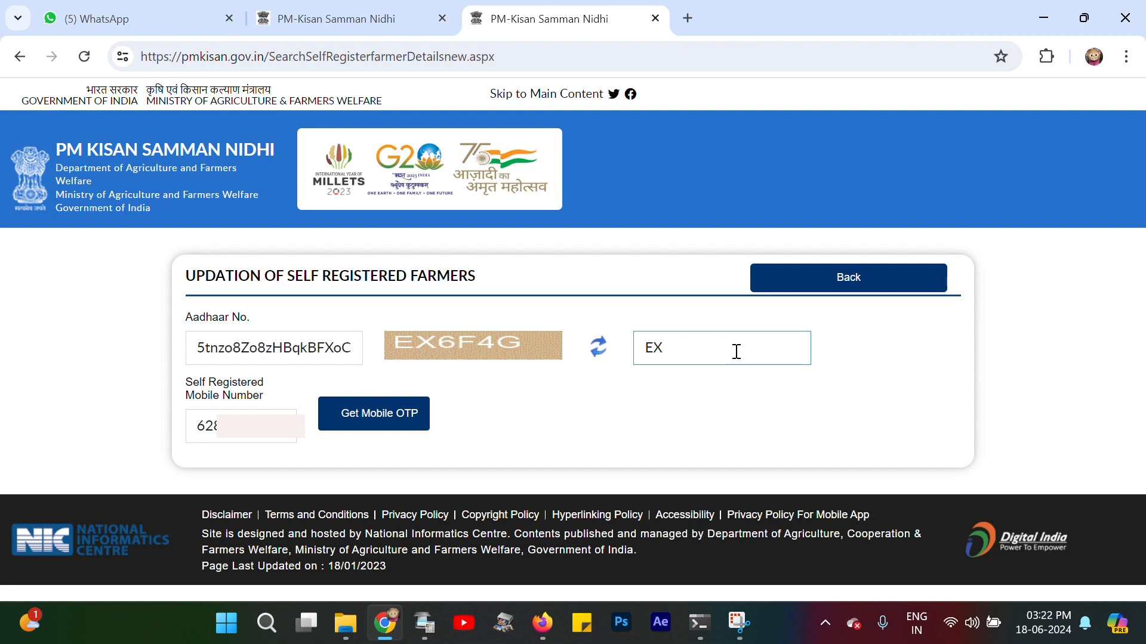
text(6f4g)
key(BackSpace)
key(BackSpace)
key(BackSpace)
text(F4G)
click(365, 420)
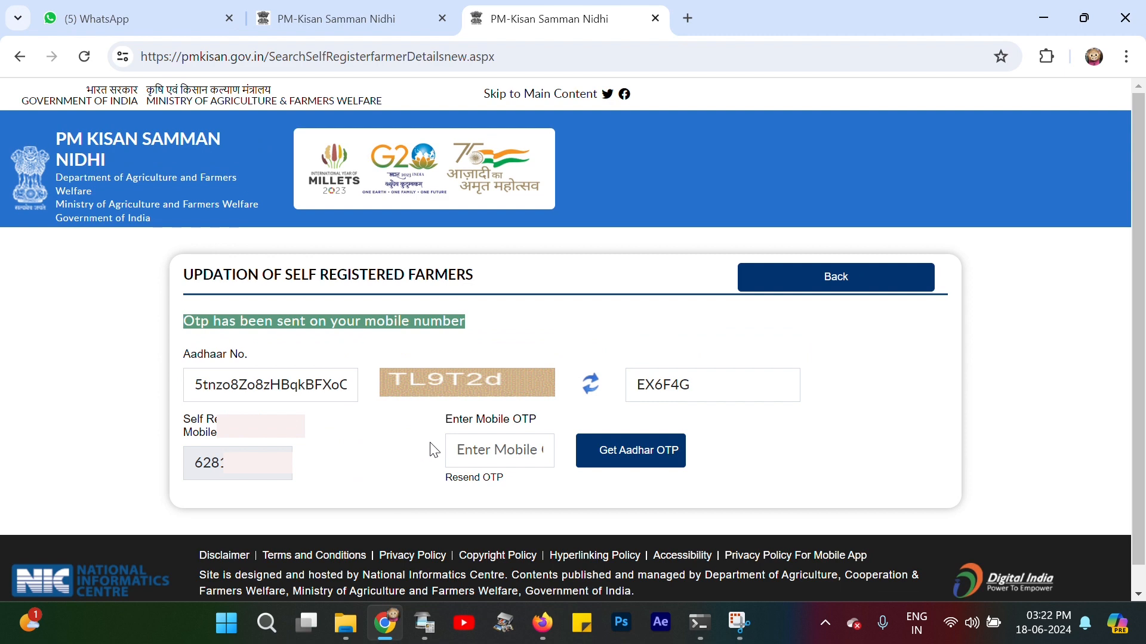
Enter a fresh captcha and the received mobile OTP, then request the Aadhaar OTP.
click(708, 385)
key(ctrl+a)
key(BackSpace)
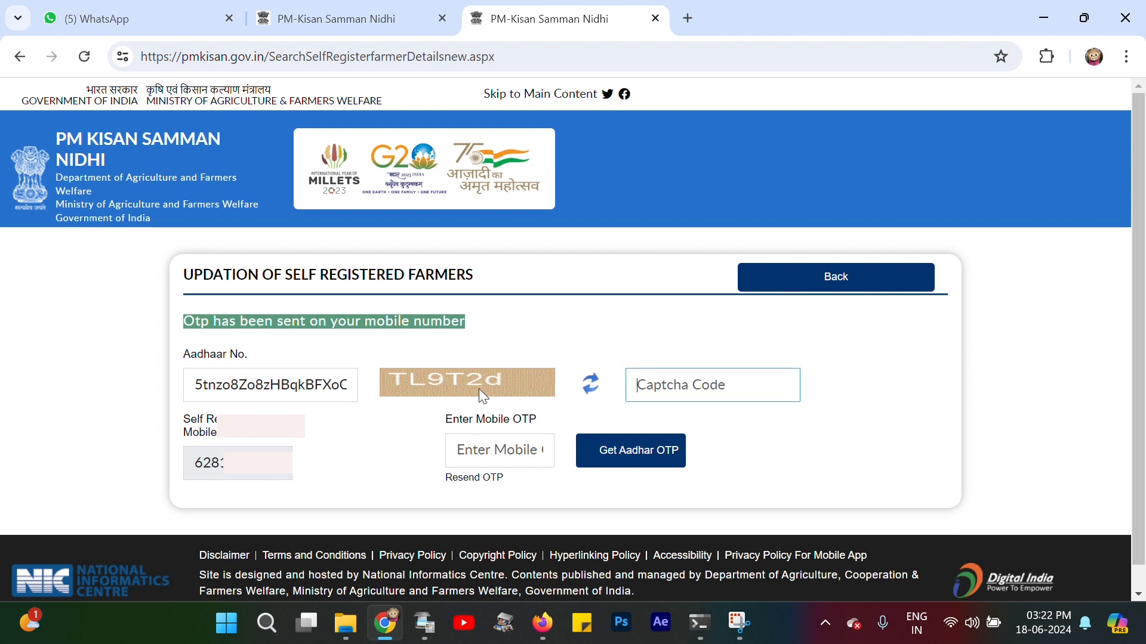
text(TL9)
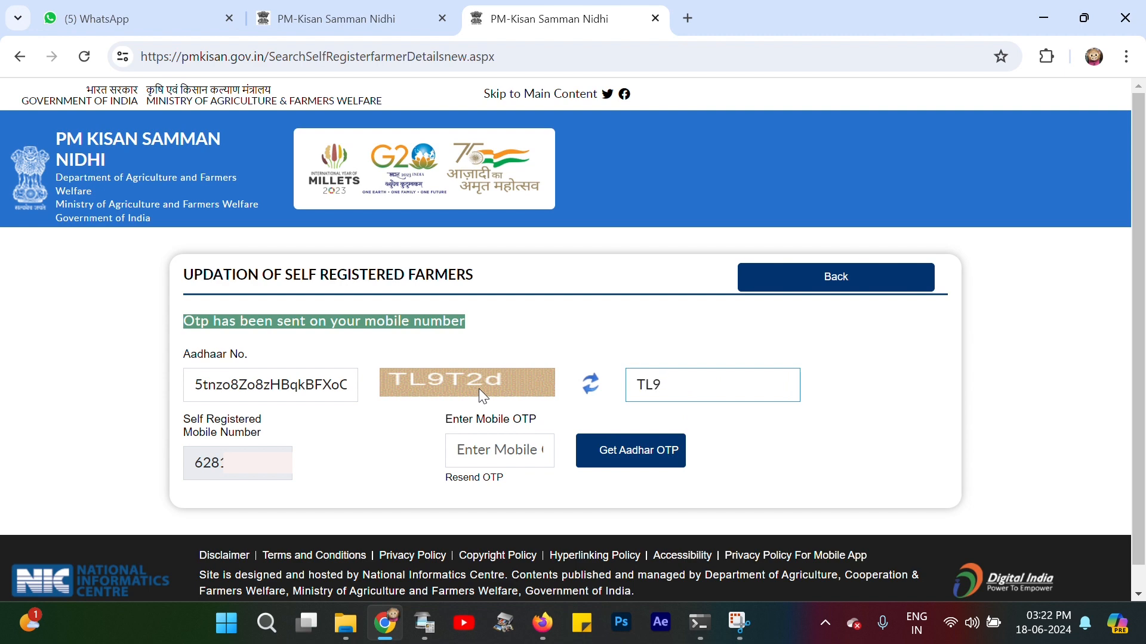
text(T2d)
click(484, 454)
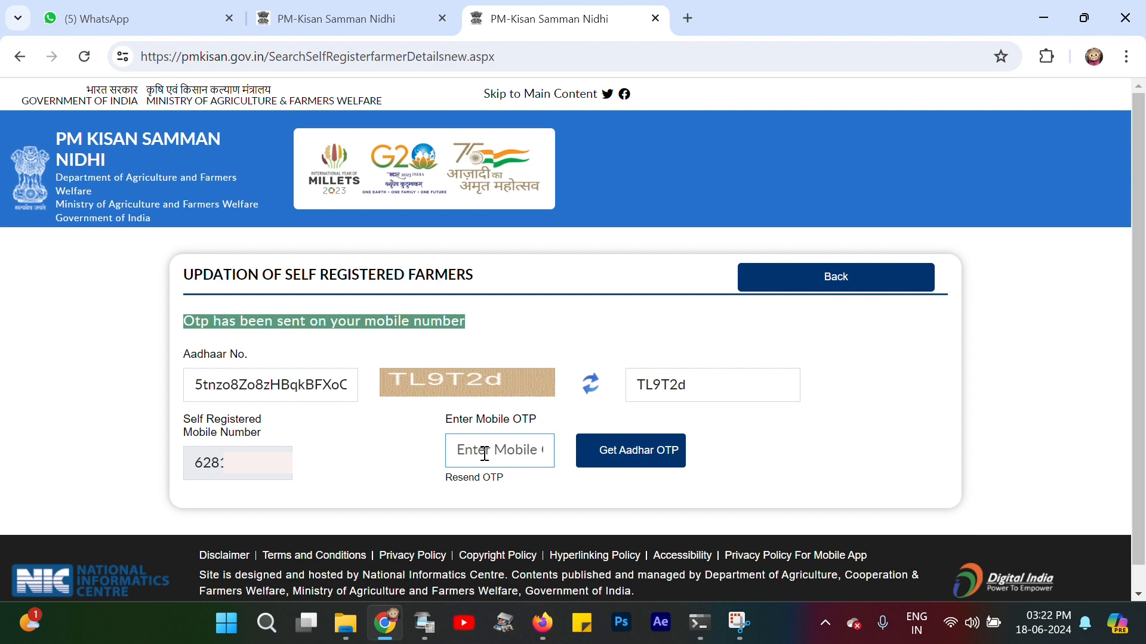
click(621, 452)
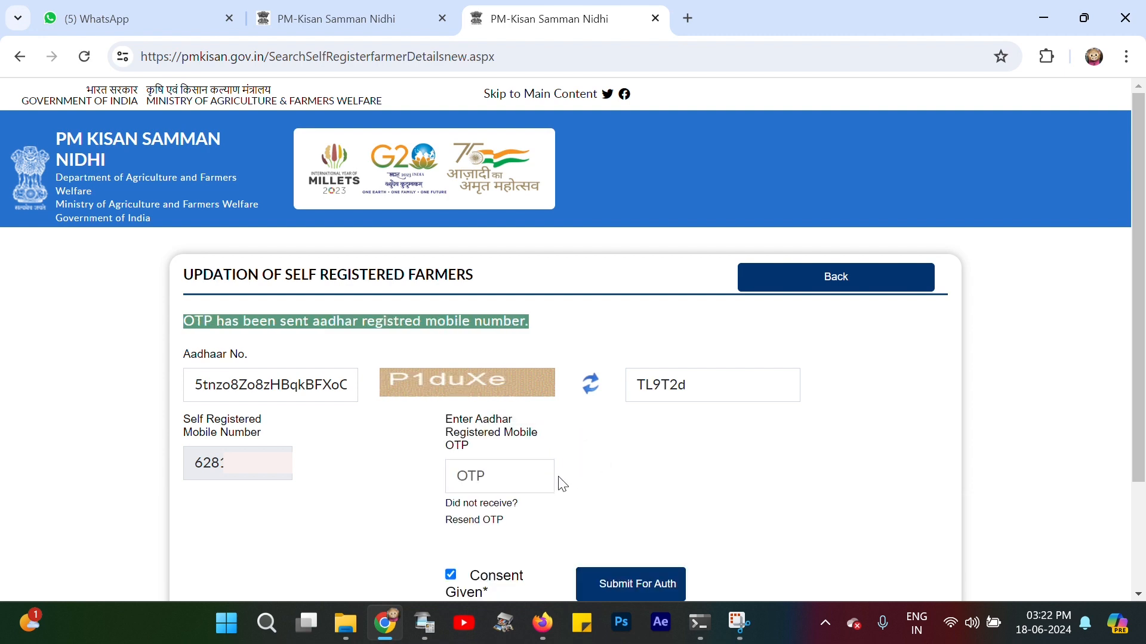
Replace the captcha, enter the Aadhaar OTP with consent given, and submit for authentication.
scroll(560, 481, down, 3)
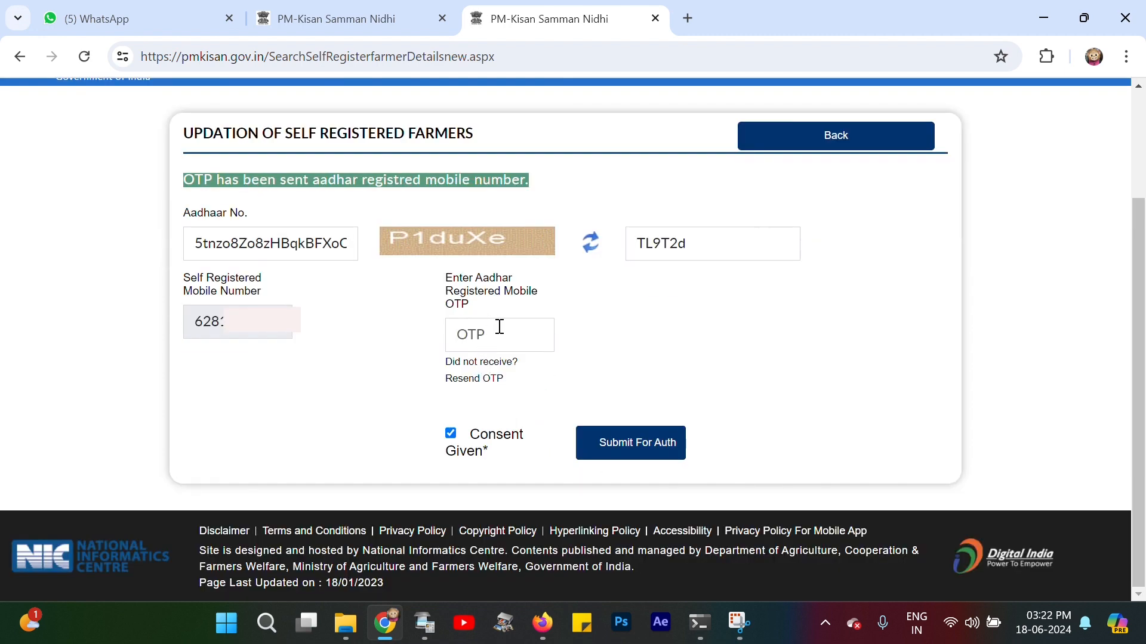
double_click(703, 245)
key(BackSpace)
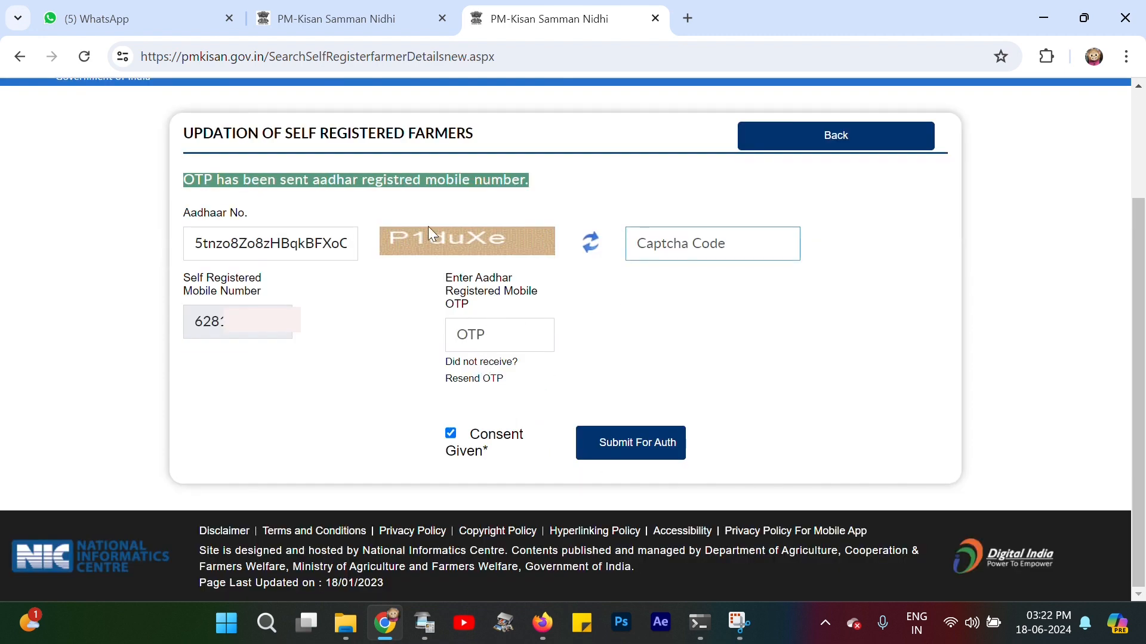
text(P1duXe)
click(529, 345)
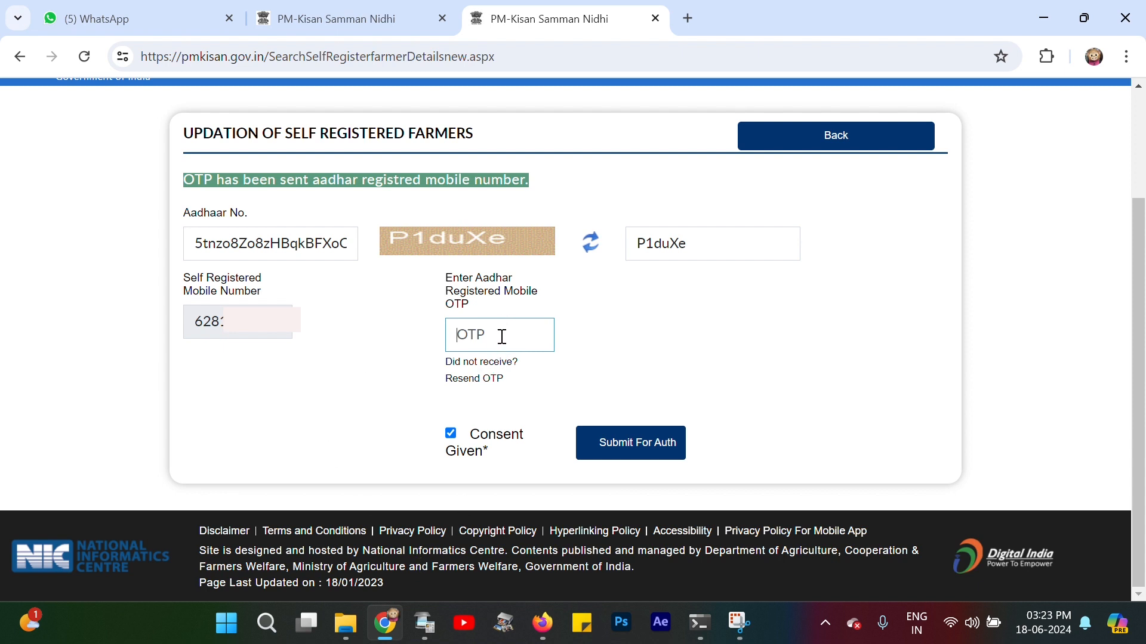
click(628, 457)
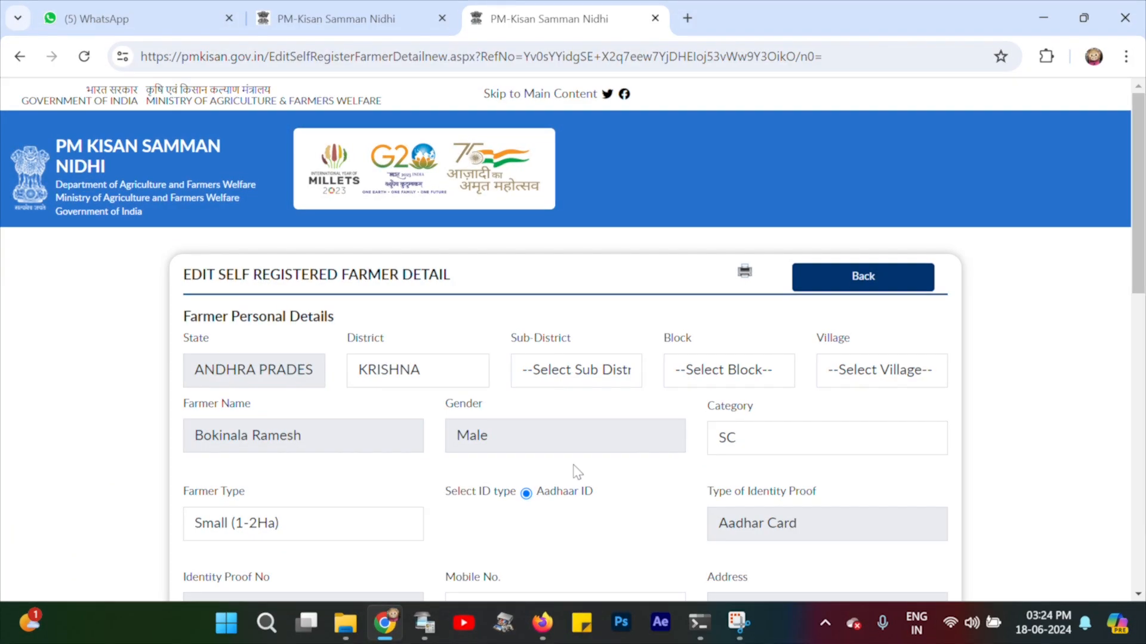
Review the edit form and choose Unguturu as the farmer's sub-district and block.
scroll(563, 477, down, 3)
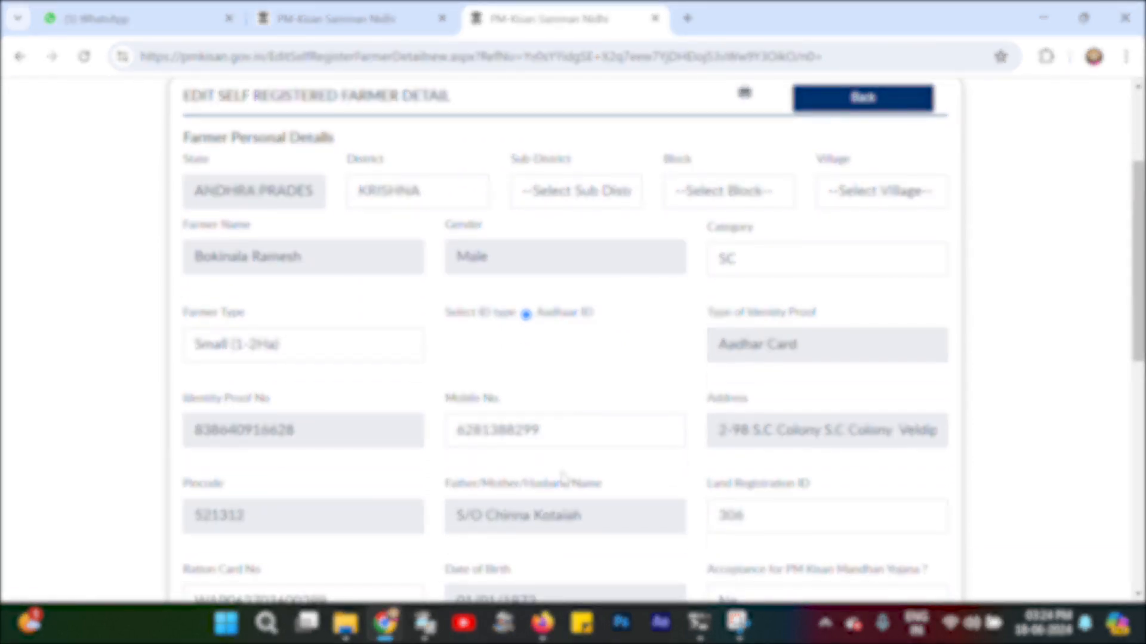
scroll(558, 472, down, 9)
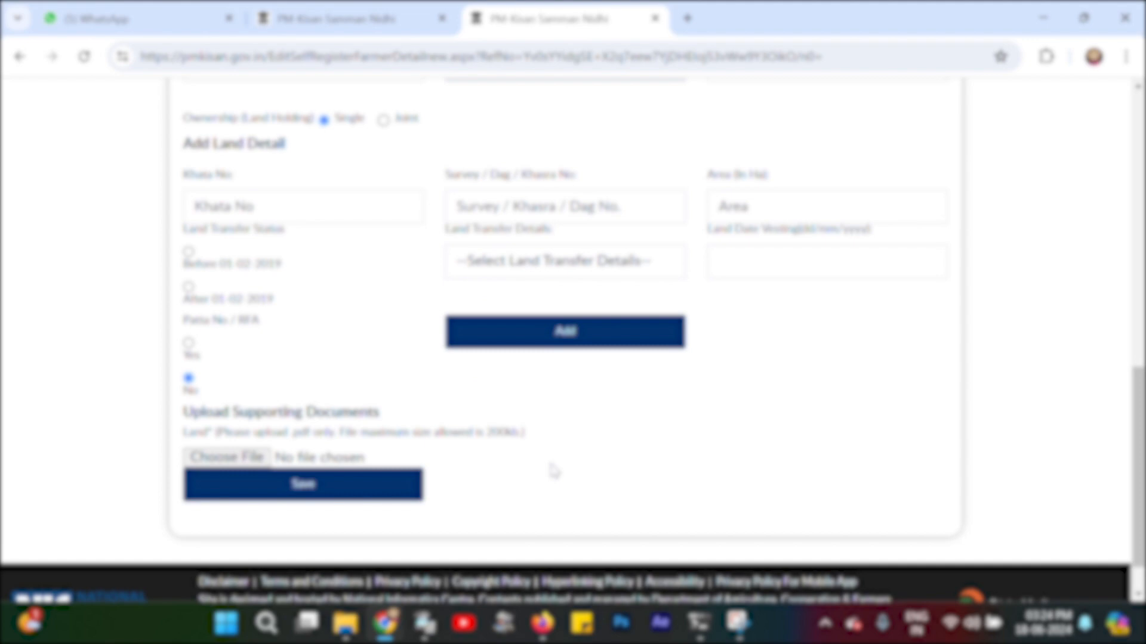
scroll(554, 471, up, 6)
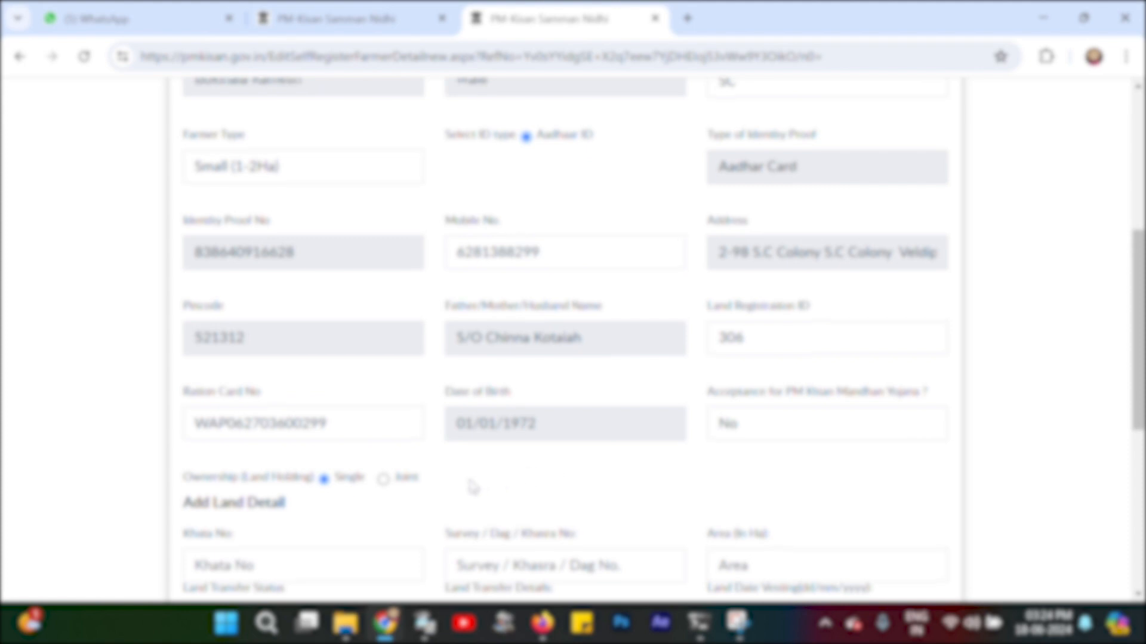
scroll(471, 486, up, 1)
scroll(472, 486, up, 1)
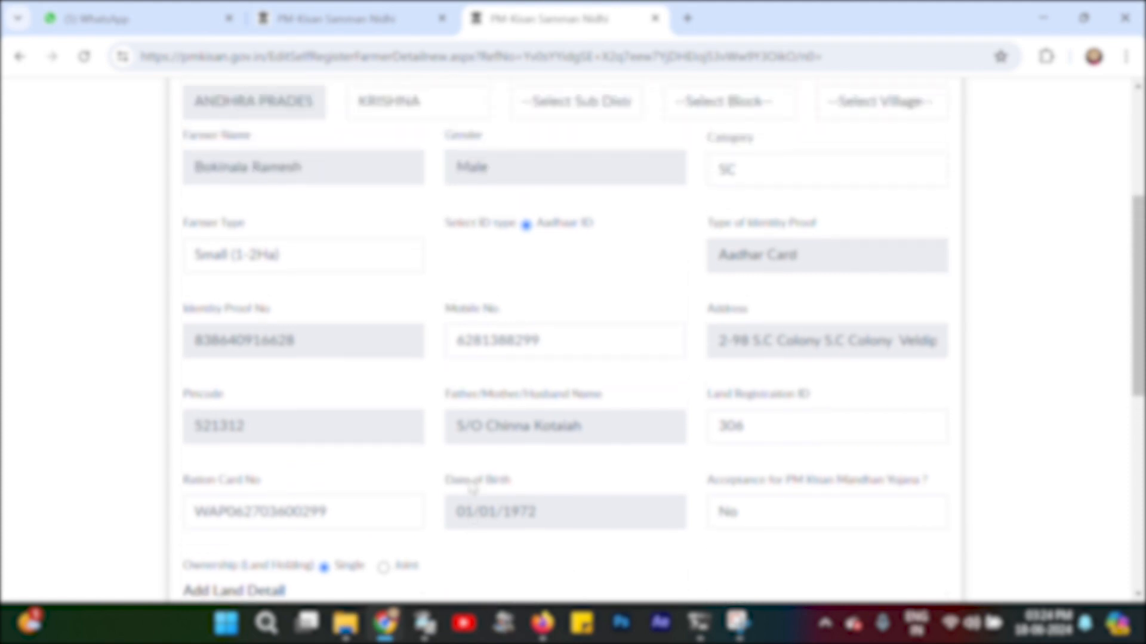
click(630, 108)
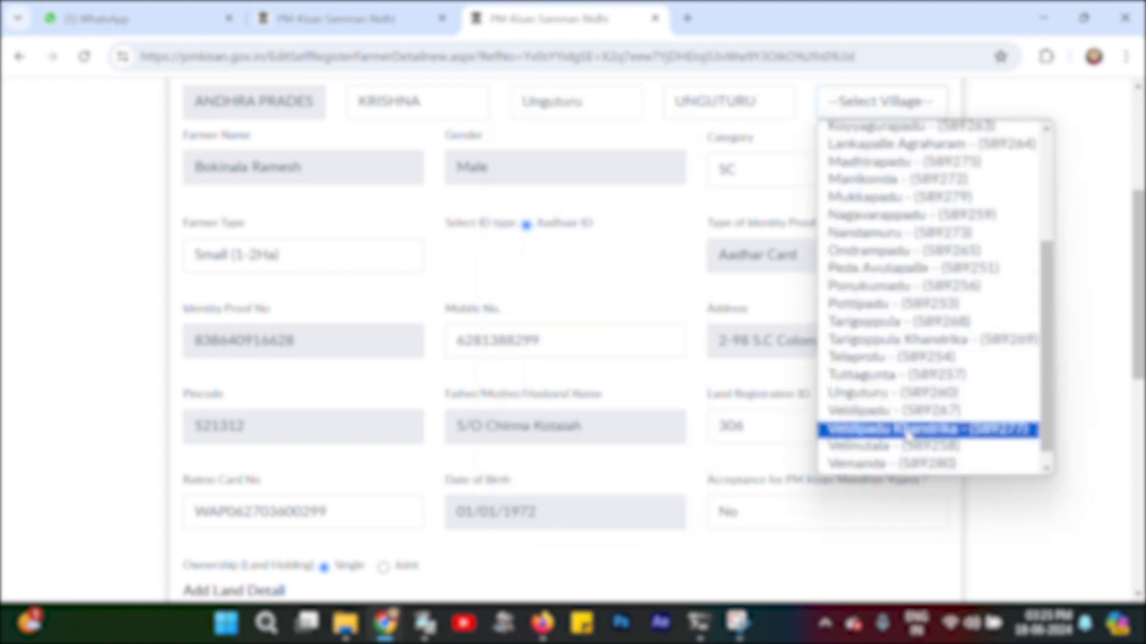
Pick the farmer's village and replace the Land Registration ID with the full passbook number.
click(908, 431)
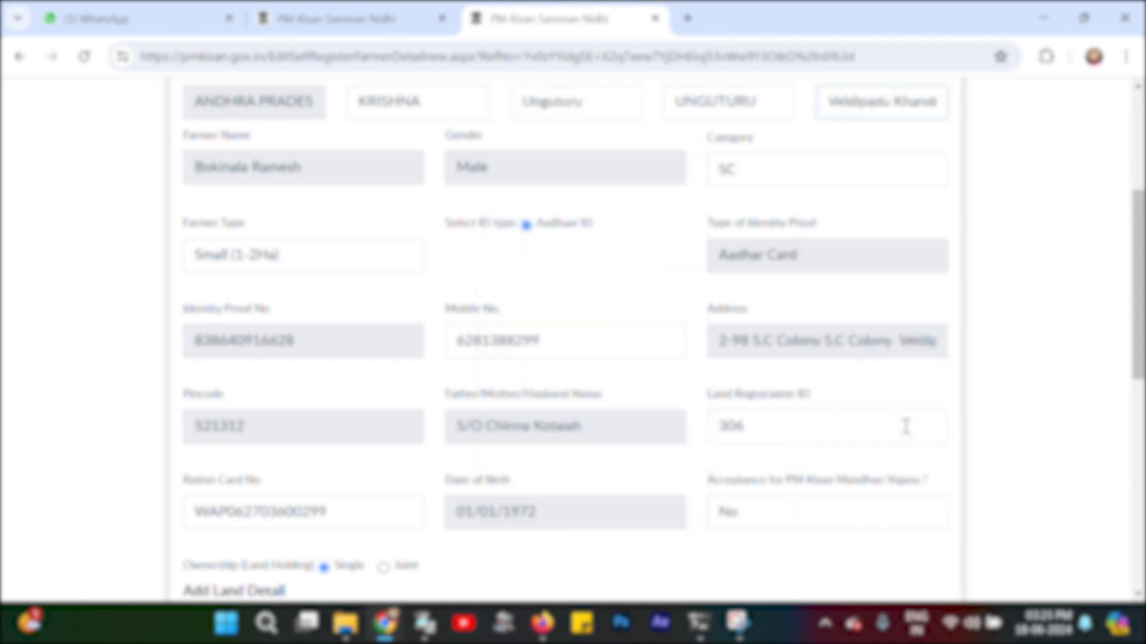
scroll(603, 292, down, 1)
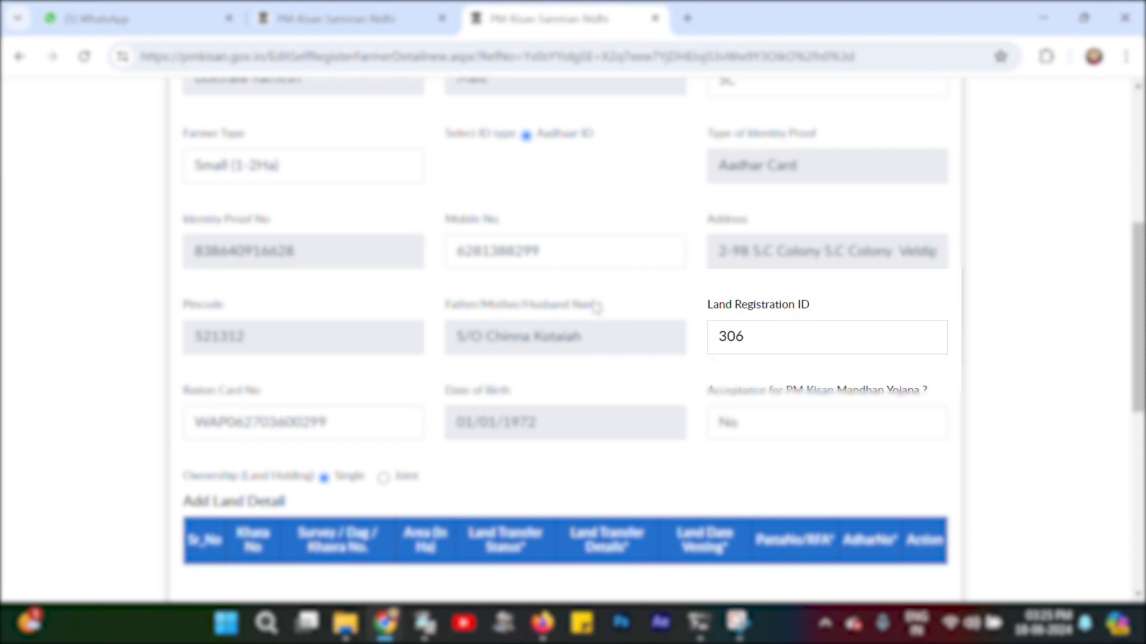
double_click(747, 339)
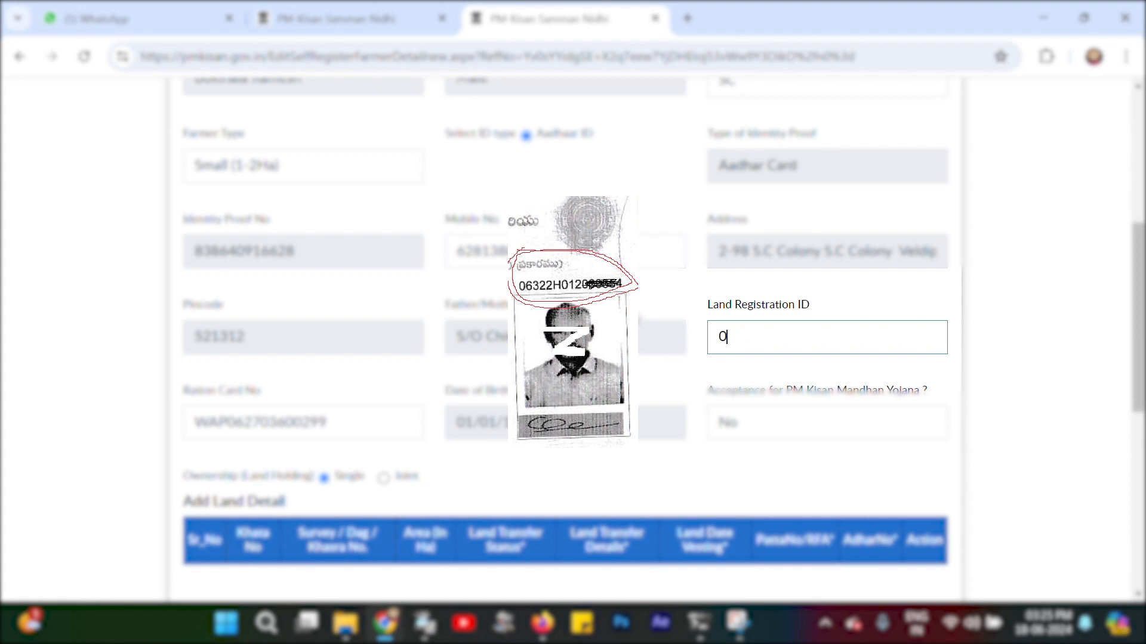
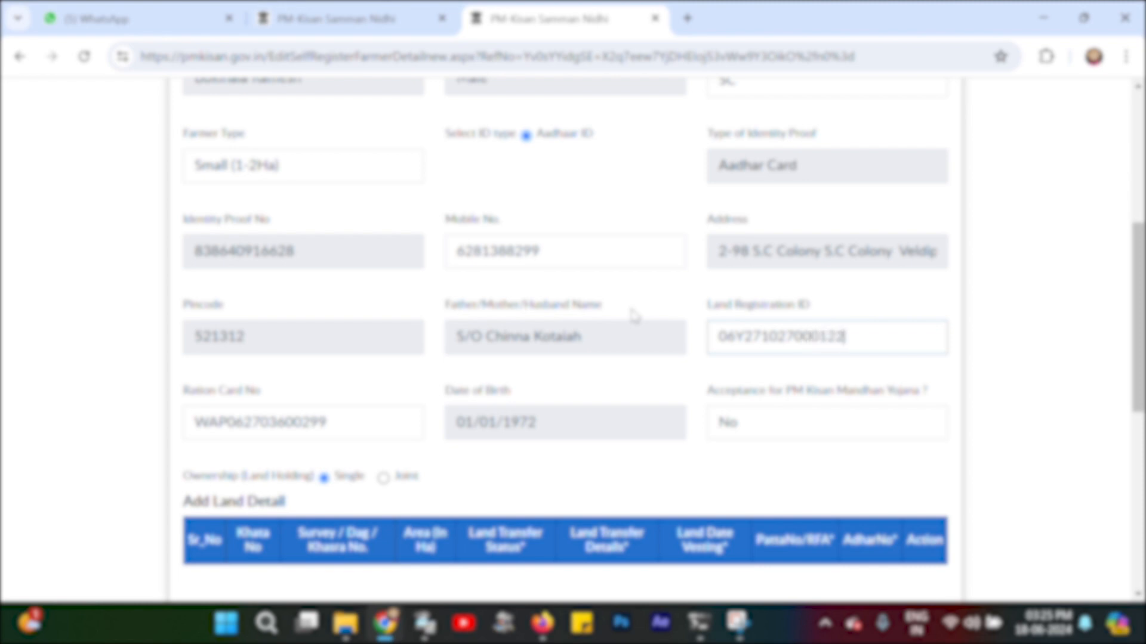
scroll(330, 366, down, 2)
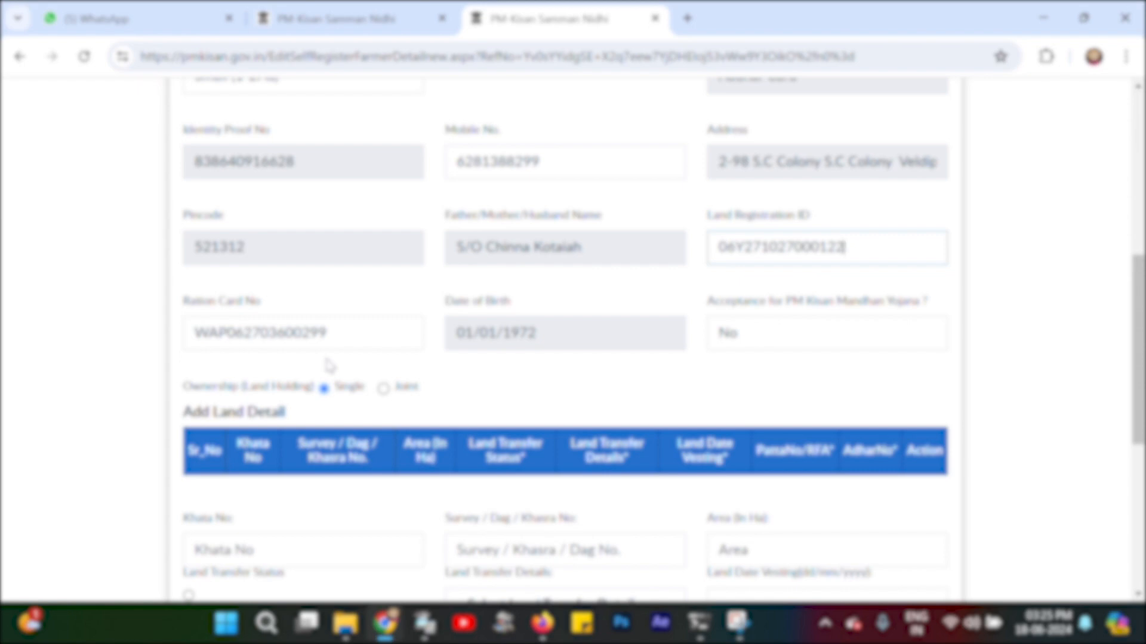
Fill the new land row with Khata No 306 and survey number 44-5, then open a new tab.
scroll(330, 365, down, 4)
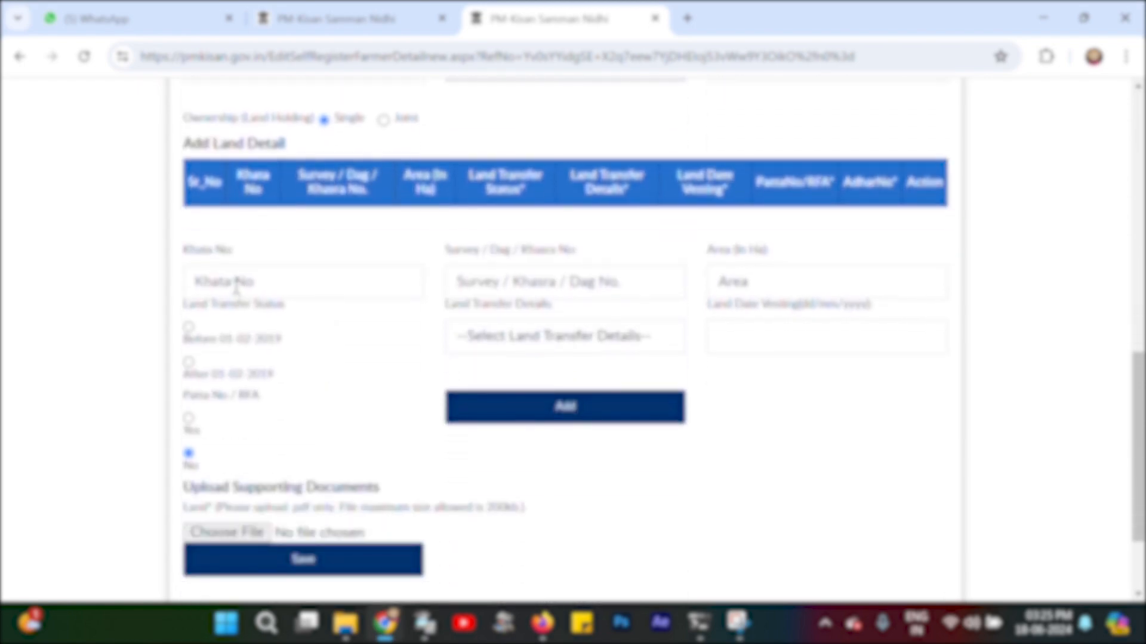
click(234, 278)
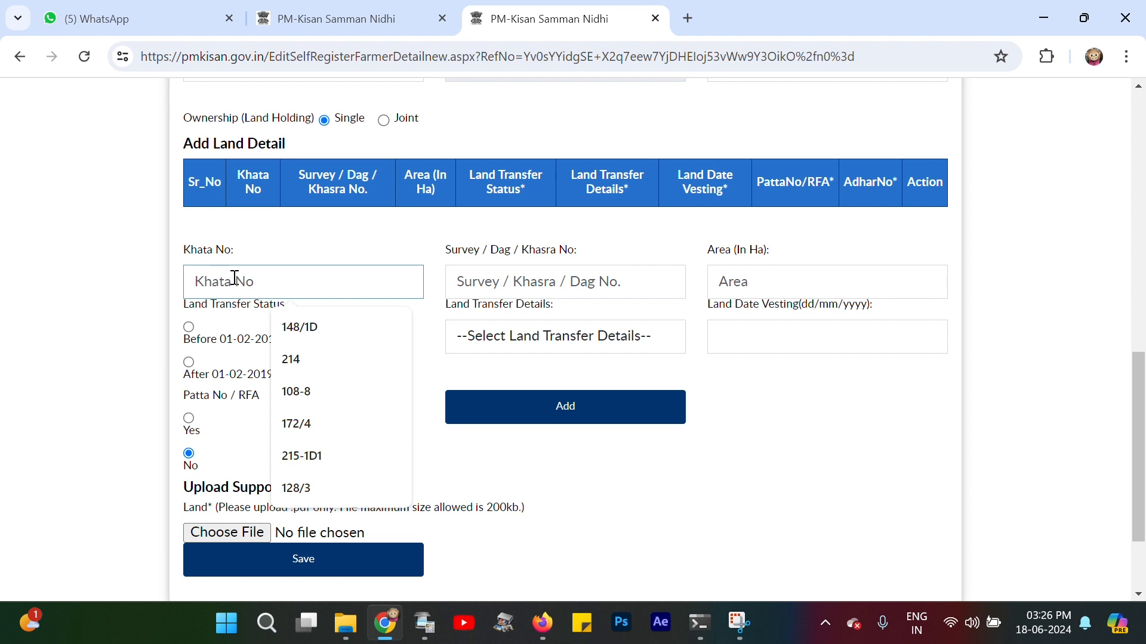
text(44-5)
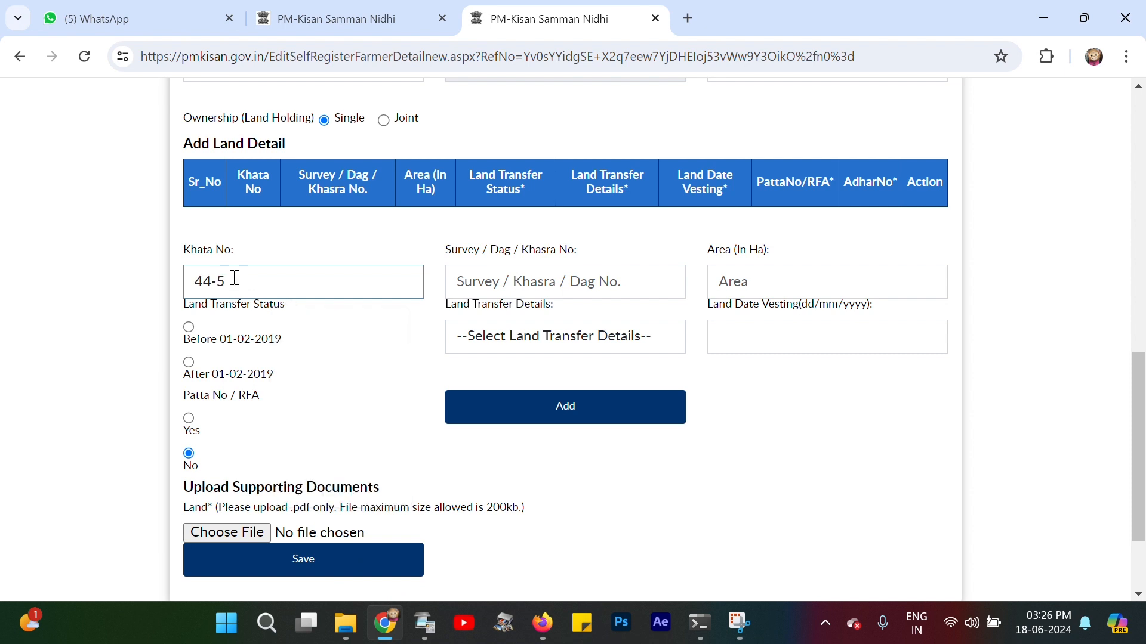
click(493, 290)
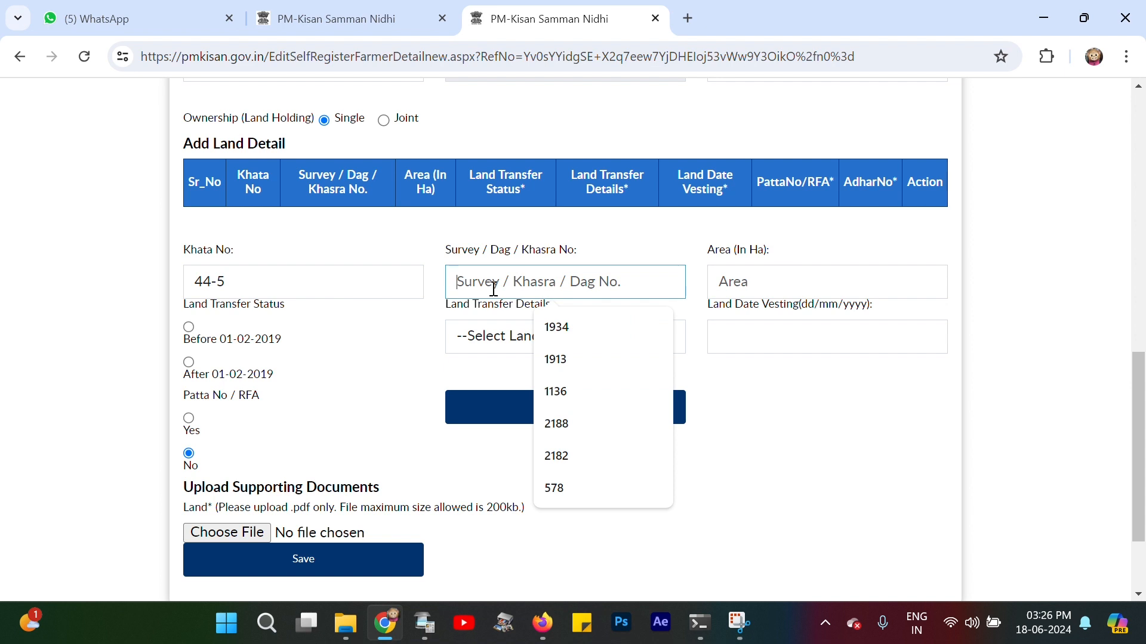
triple_click(245, 287)
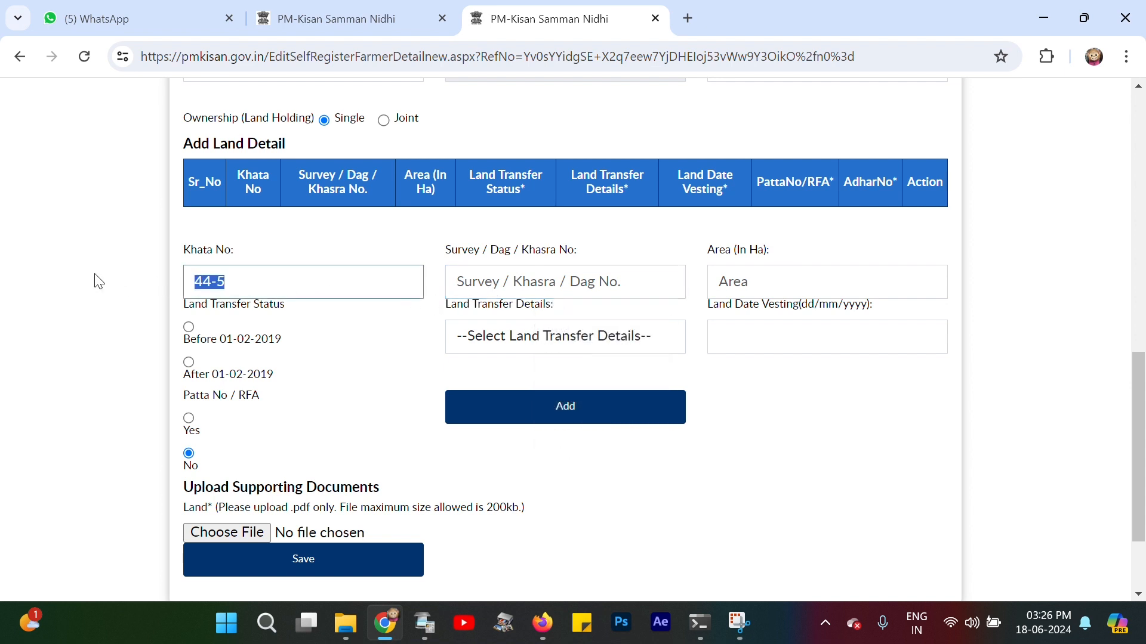
text(306)
click(534, 281)
text(44-5)
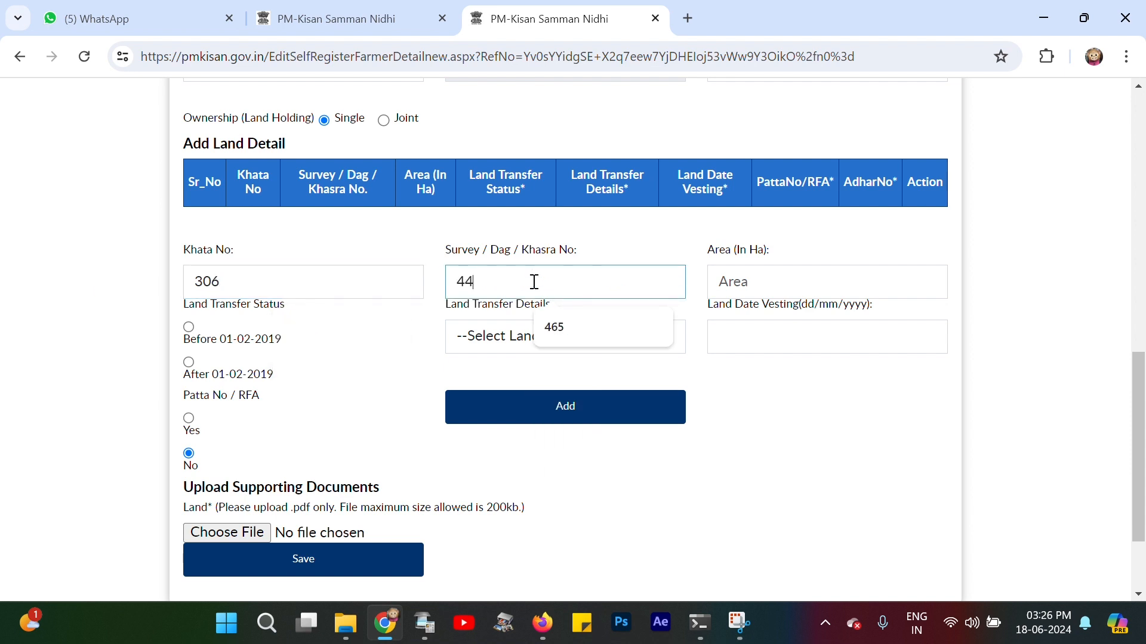
click(740, 288)
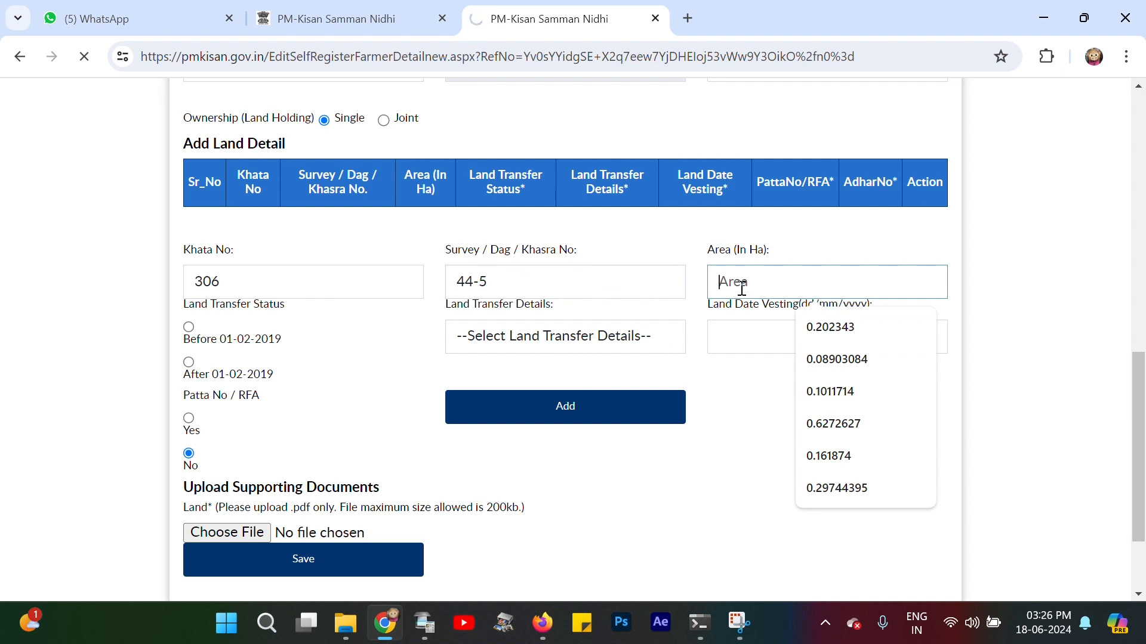
click(687, 18)
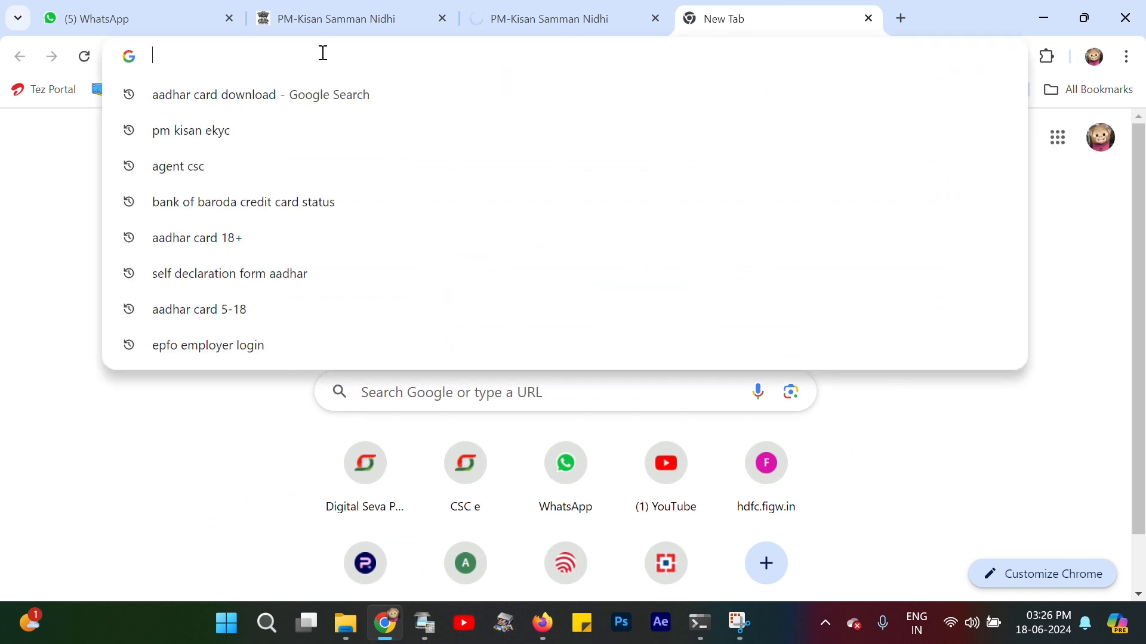
Search for an area converter and set it to convert acres to hectares.
text(A)
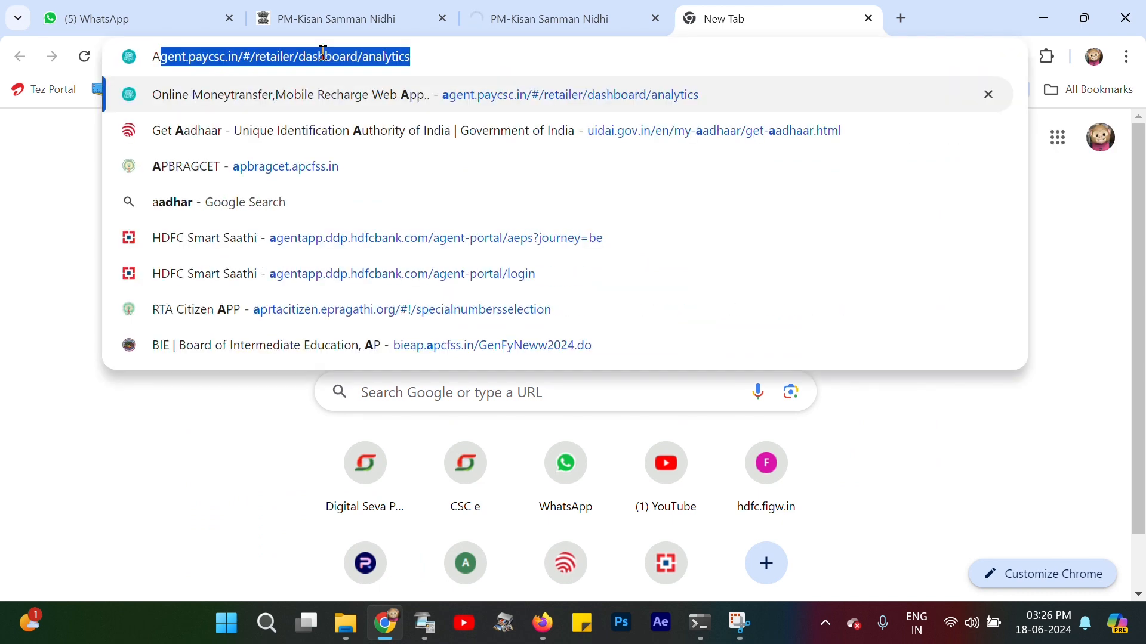
text(REA)
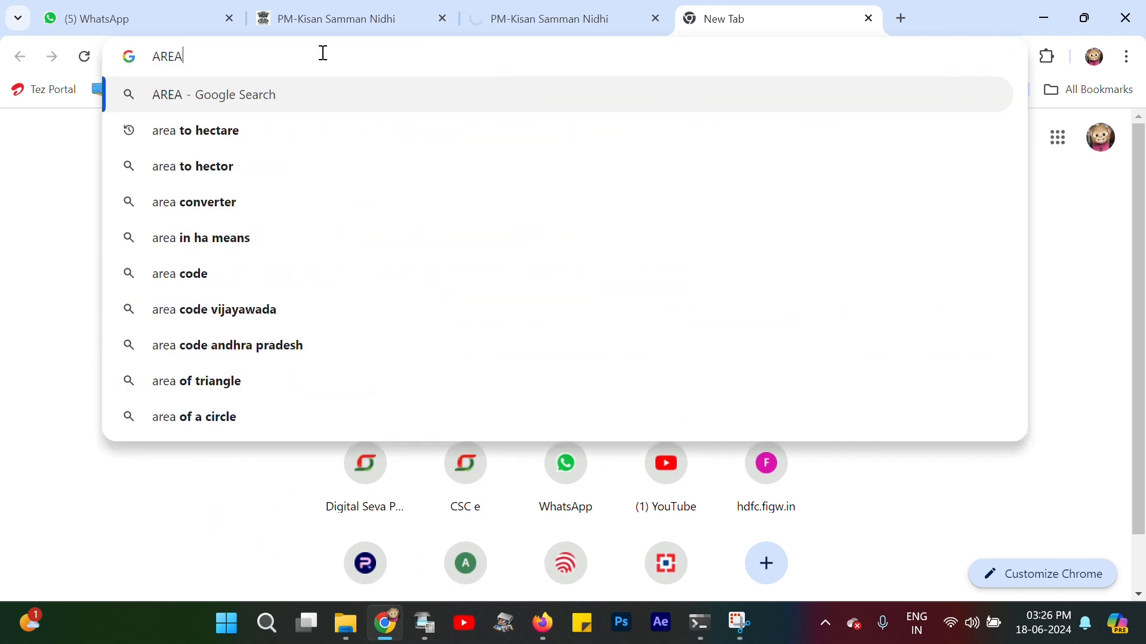
click(253, 131)
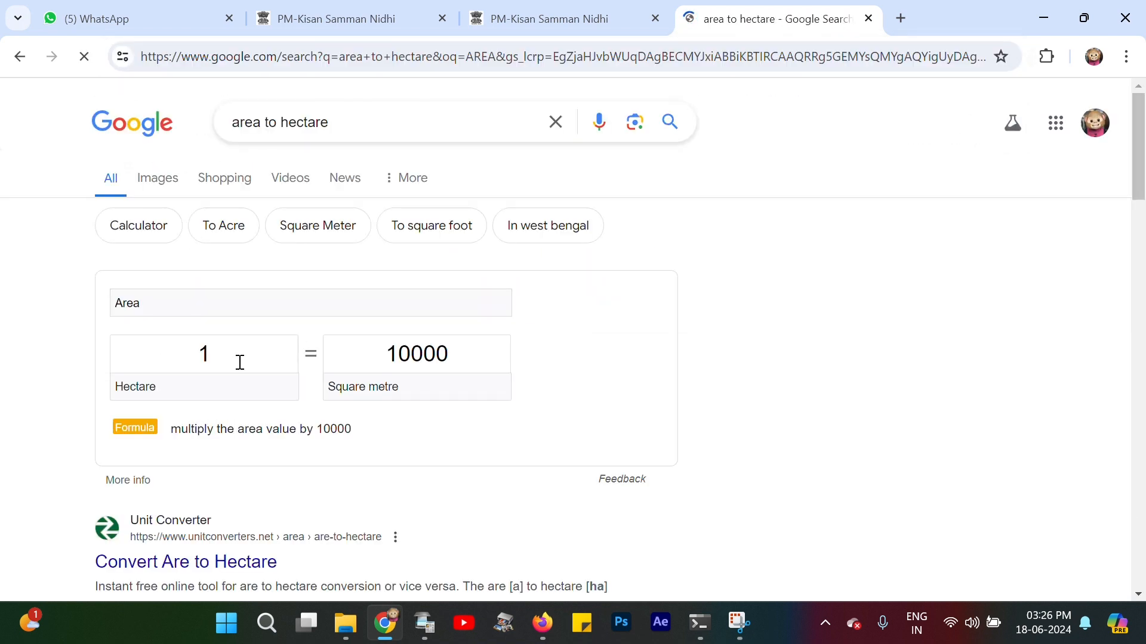
click(239, 362)
click(234, 395)
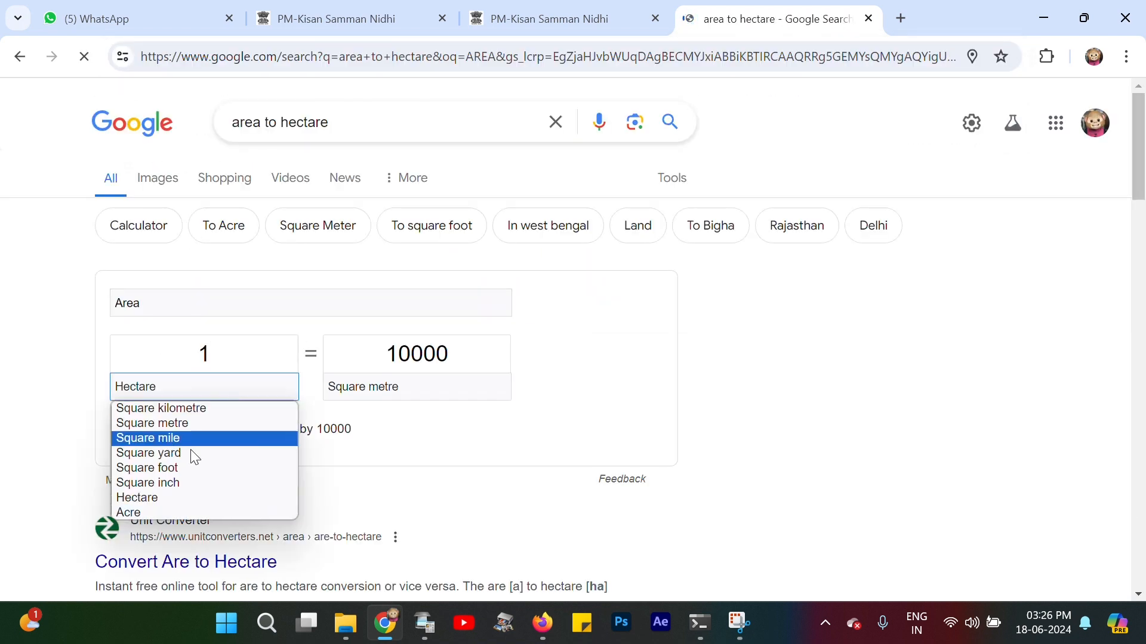
click(159, 510)
click(378, 388)
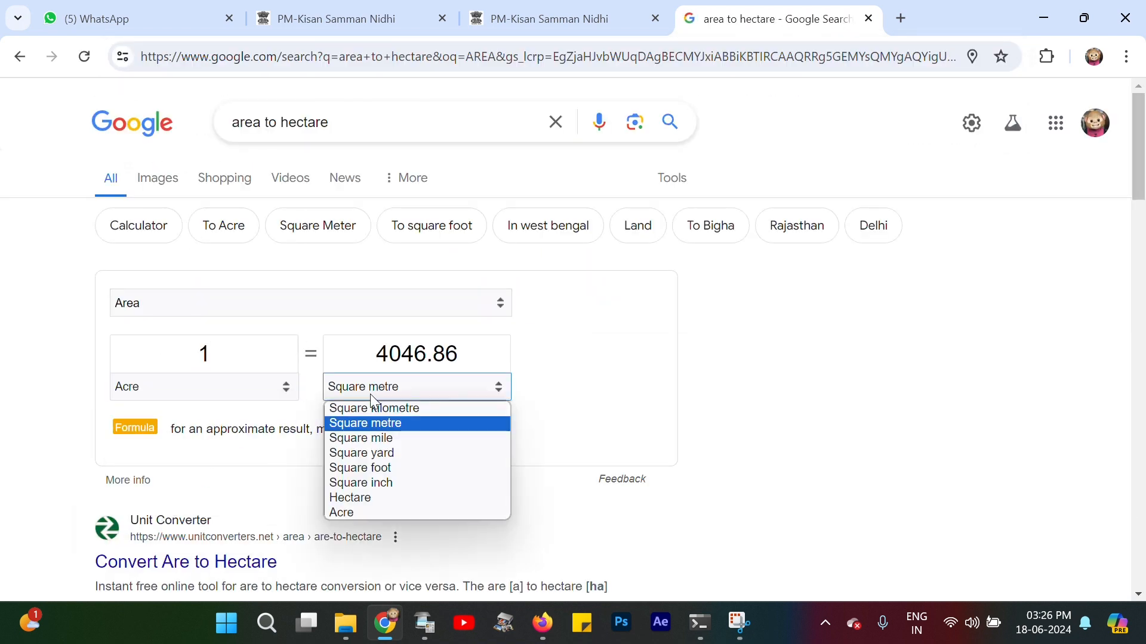
click(363, 497)
Convert 0.30 acres and select the 0.121406 hectare result for copying.
drag(217, 351, 3, 333)
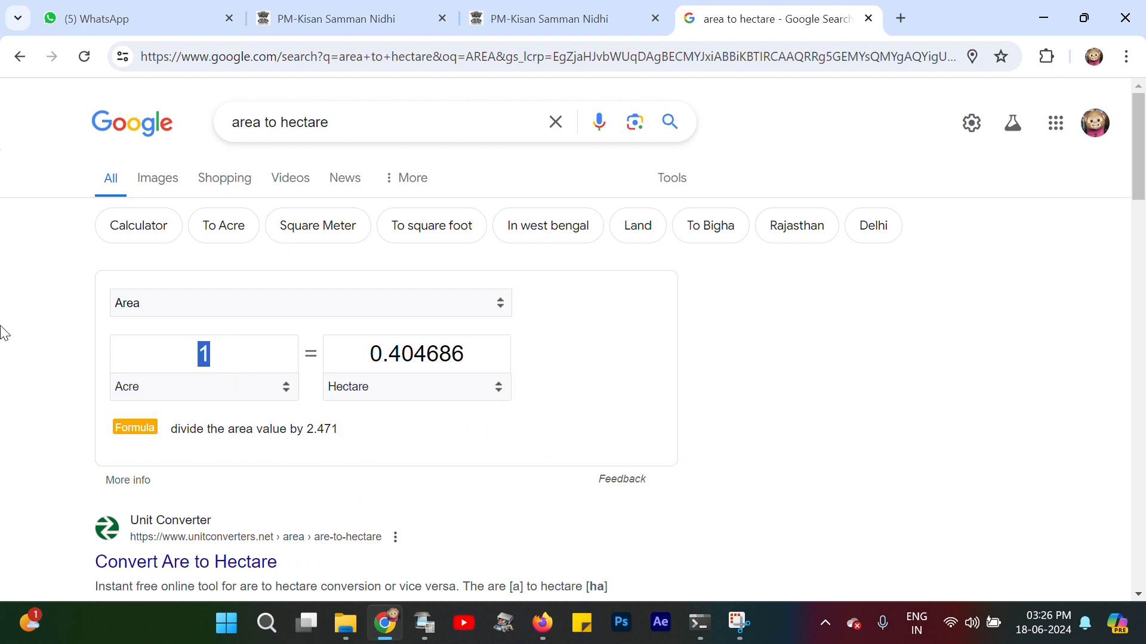
text(0.30)
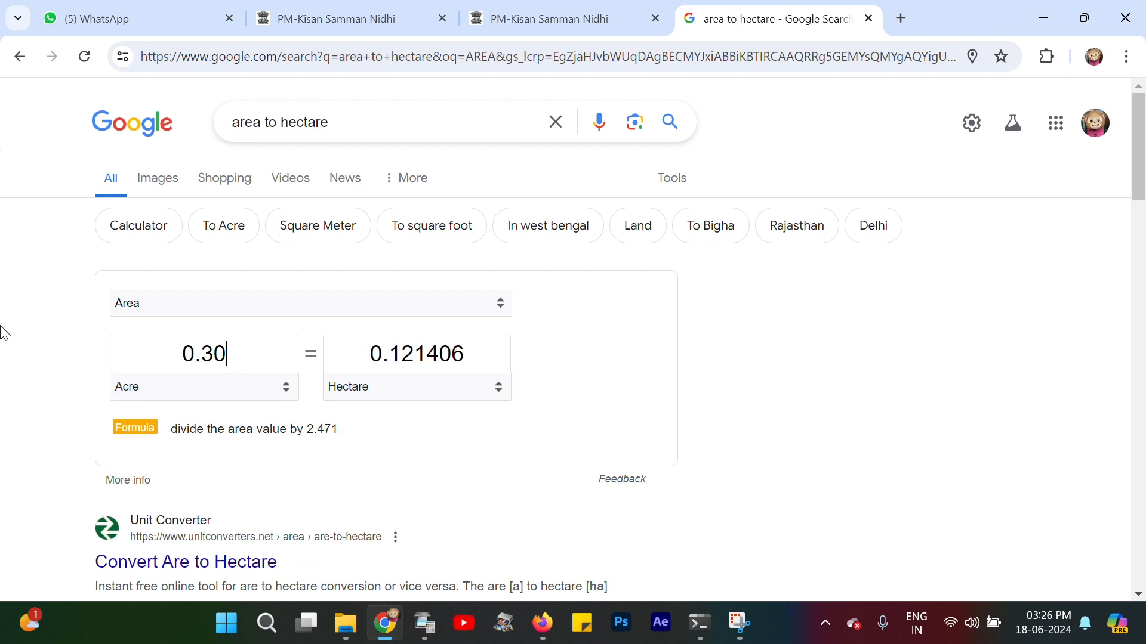
drag(478, 355, 230, 353)
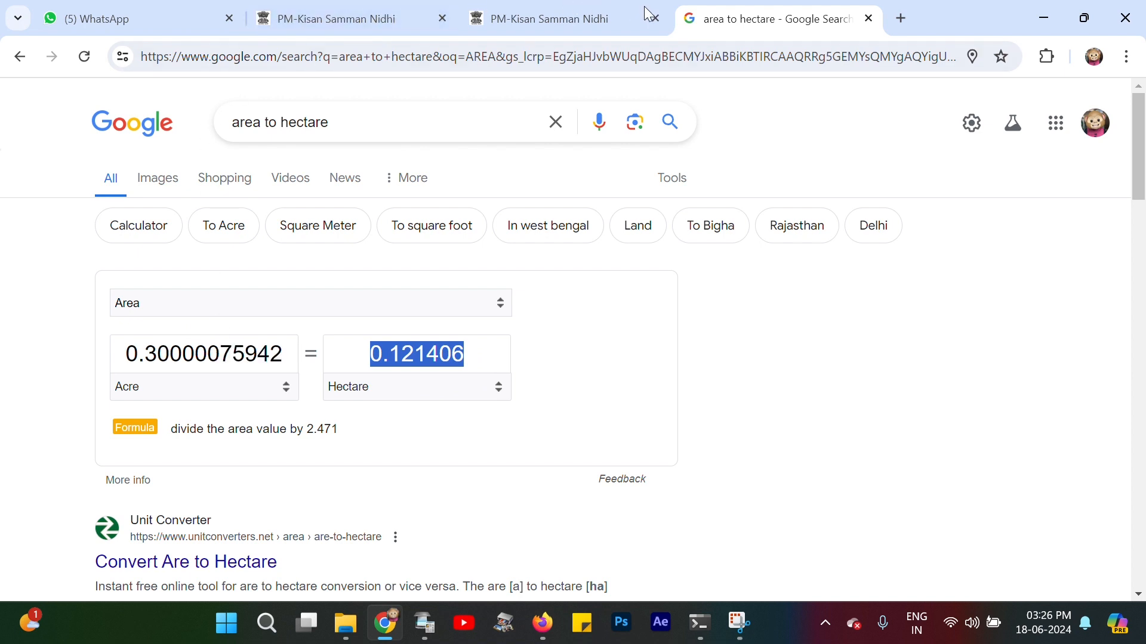
mouse_move(370, 18)
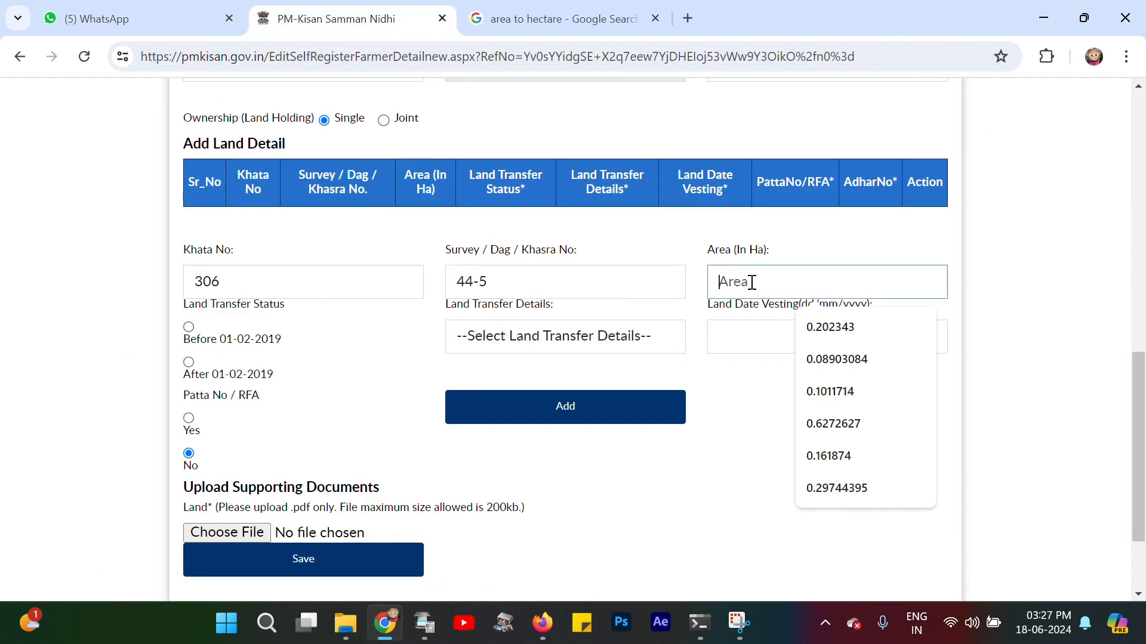
Paste 0.121406 into Area (In Ha) and set Land Transfer Details to Ancester Land (Virasat).
text(0.121406)
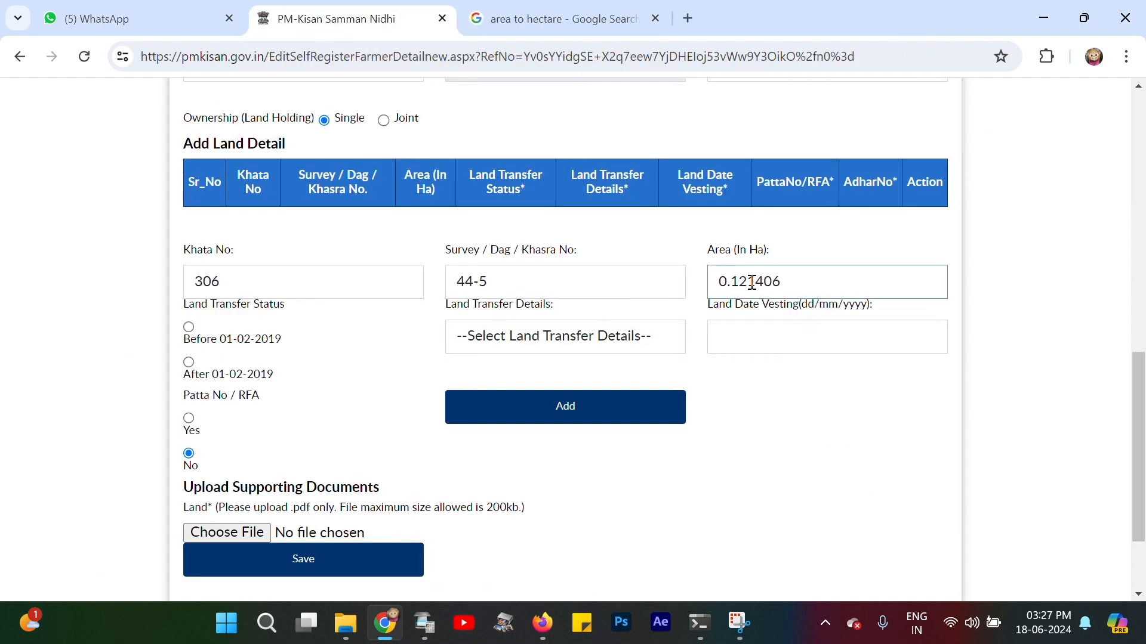
click(527, 339)
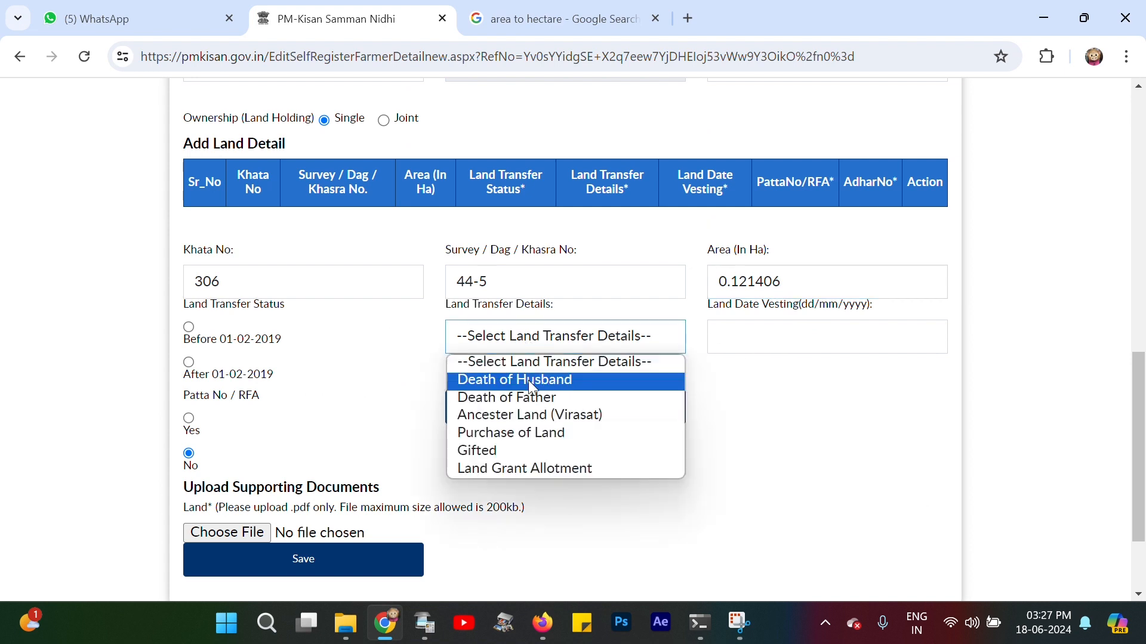
click(528, 423)
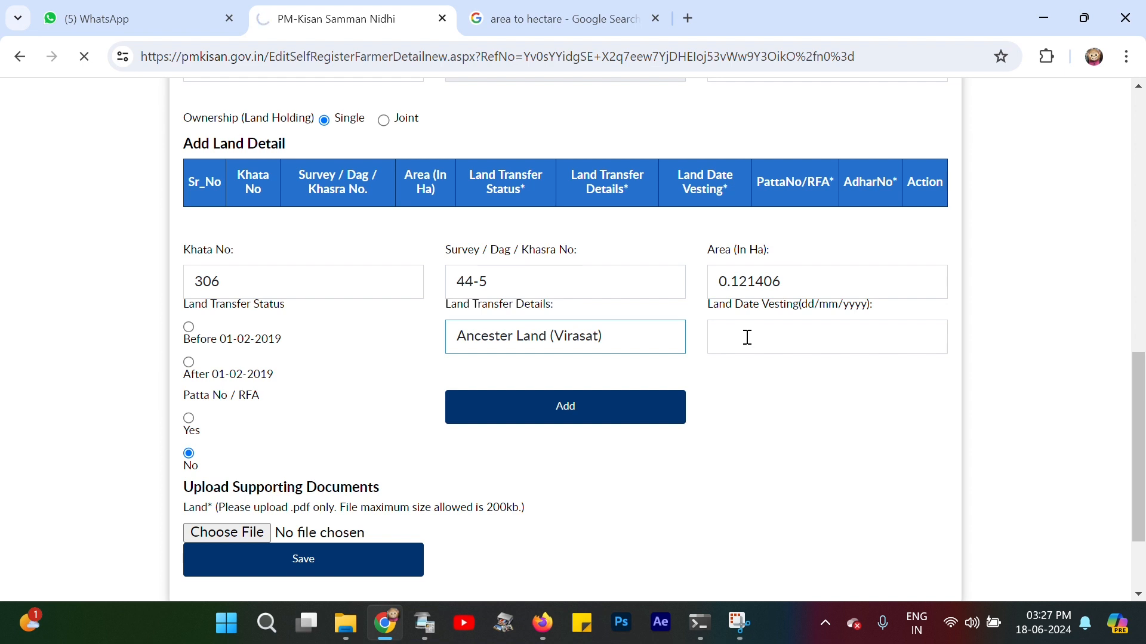
Set the land vesting date to 16/08/2021, mark the transfer as after 01-02-2019, and add the row.
click(777, 332)
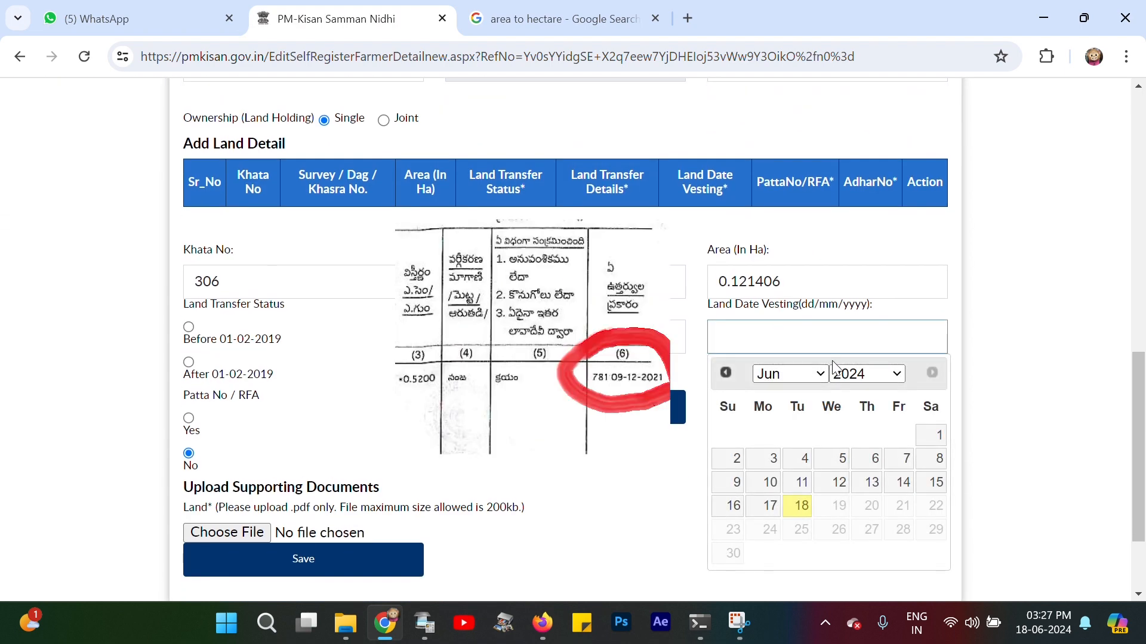
click(839, 371)
click(863, 302)
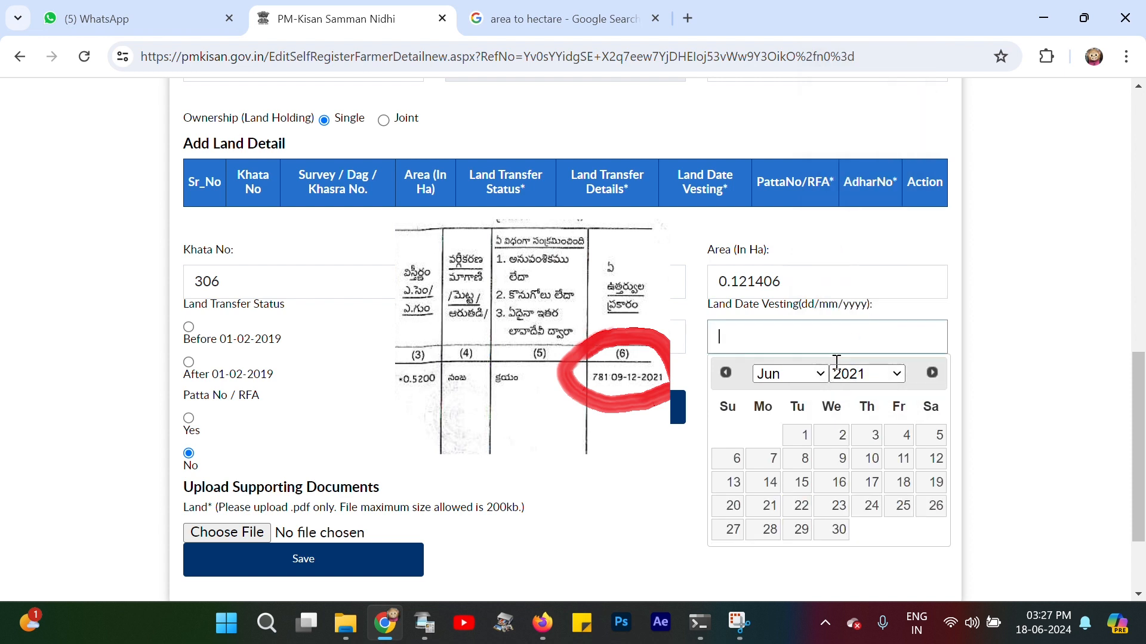
click(804, 376)
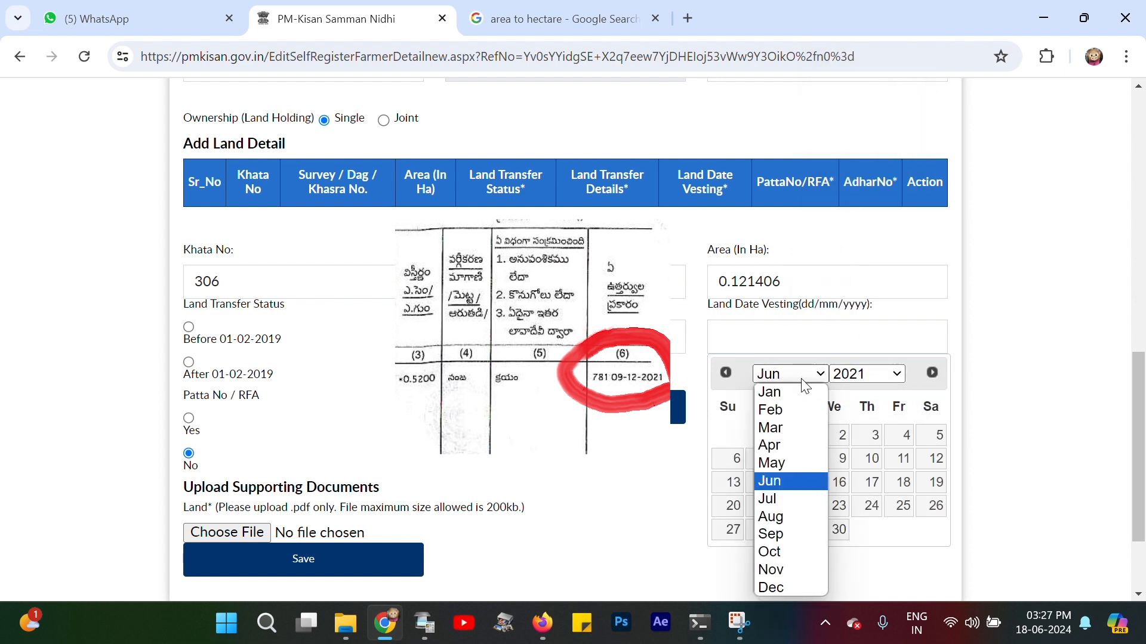
click(782, 517)
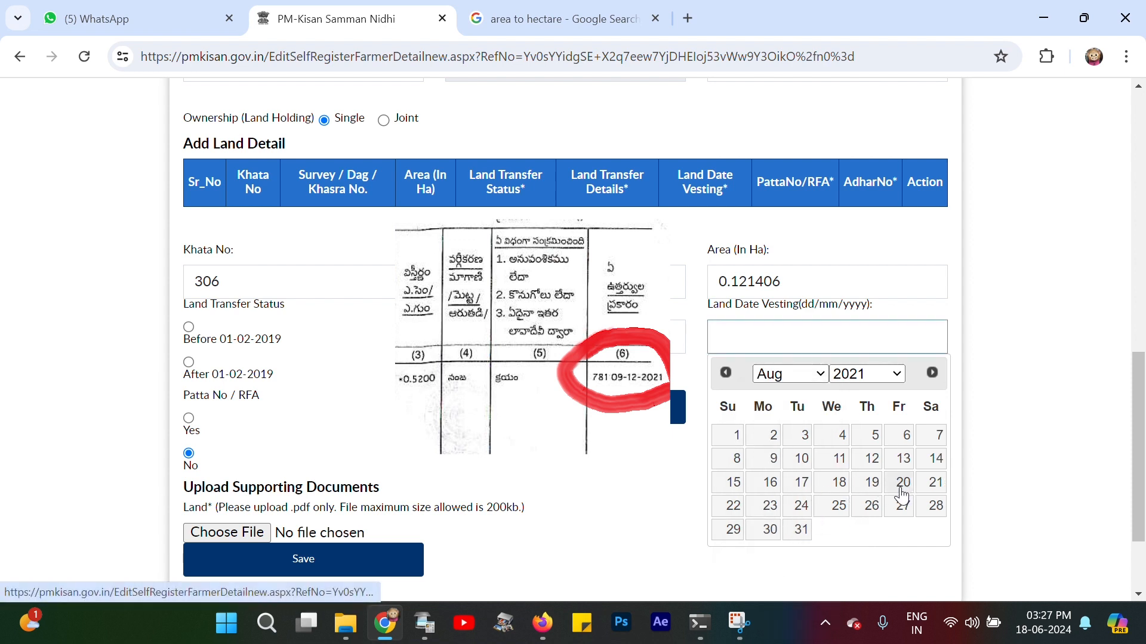
click(770, 482)
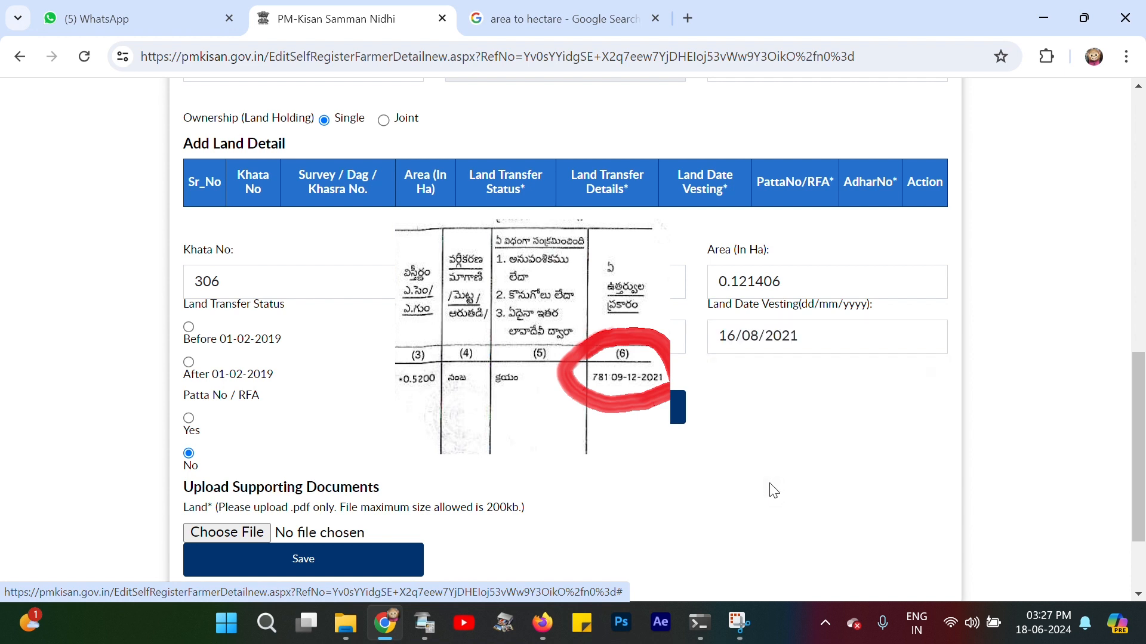
click(189, 362)
click(555, 418)
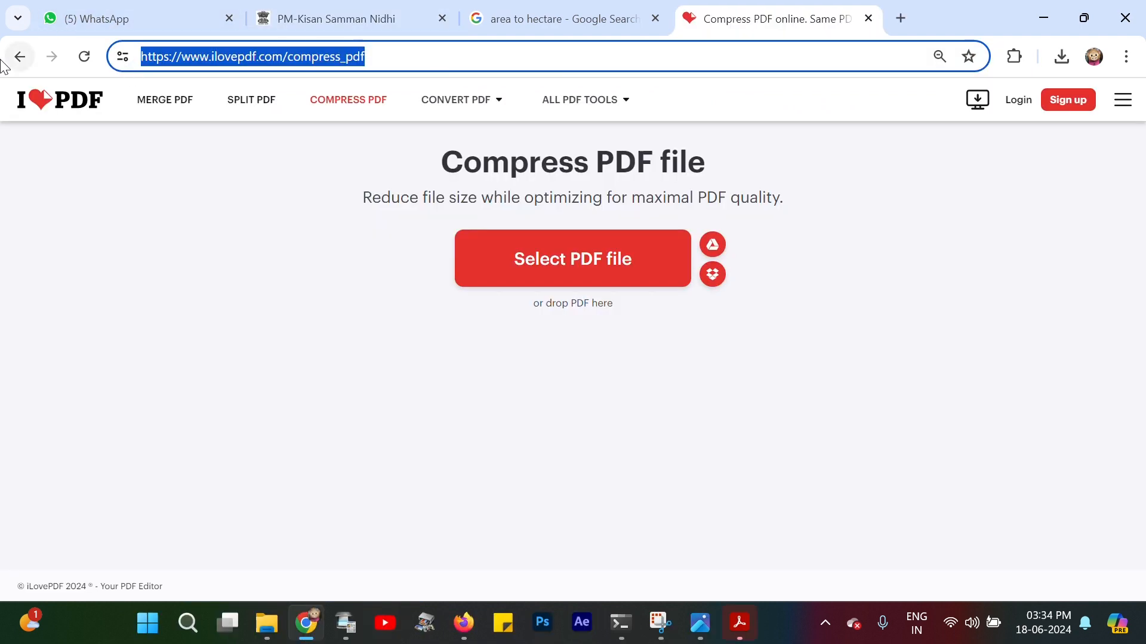
Search '200kb pdf', open Pi7's Compress PDF to 200kb page, and load the land PDF from Downloads.
text(200)
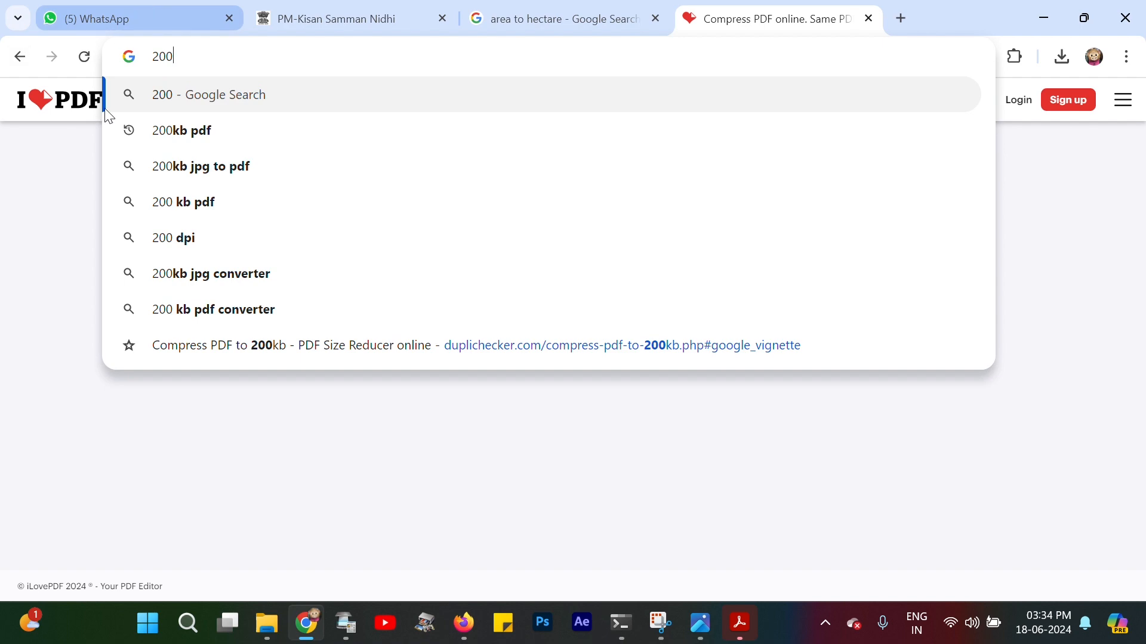
click(188, 119)
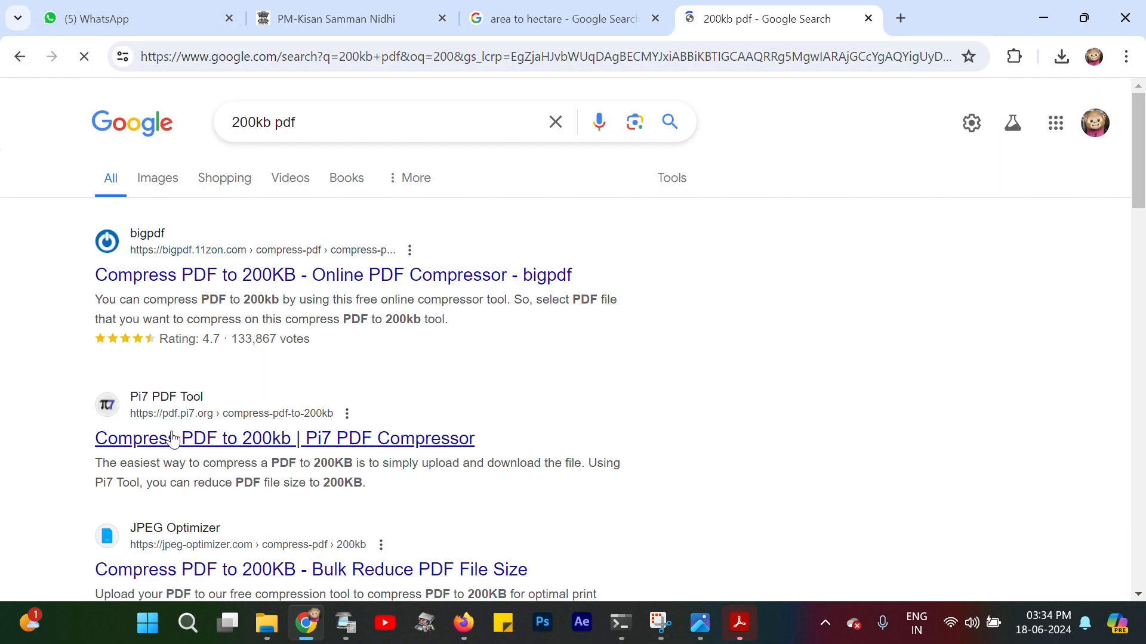
click(316, 416)
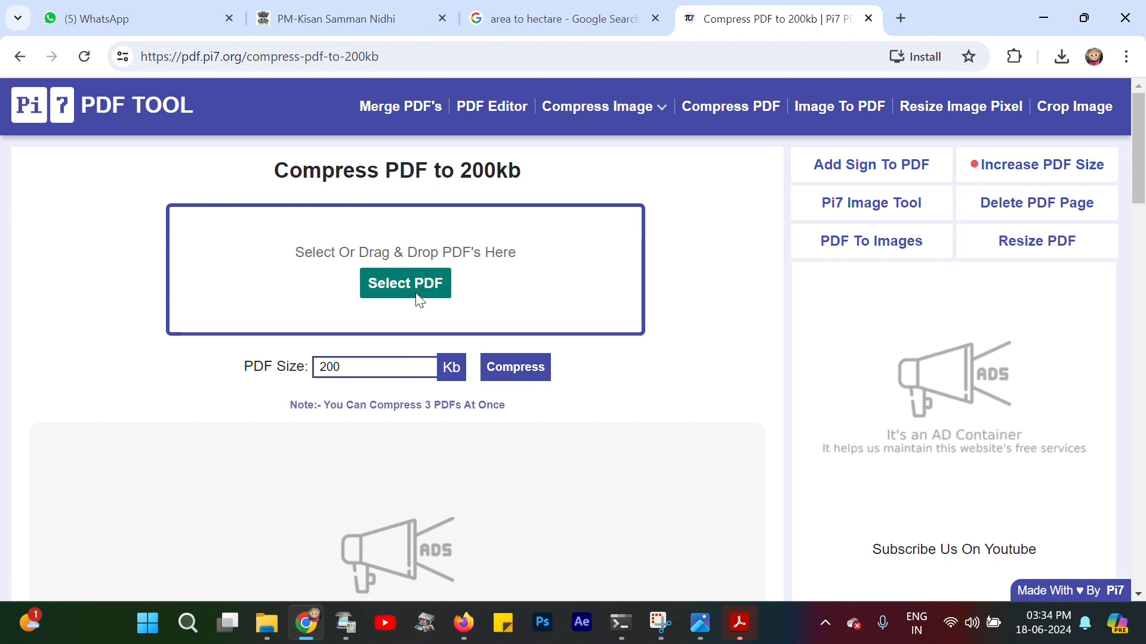
click(416, 293)
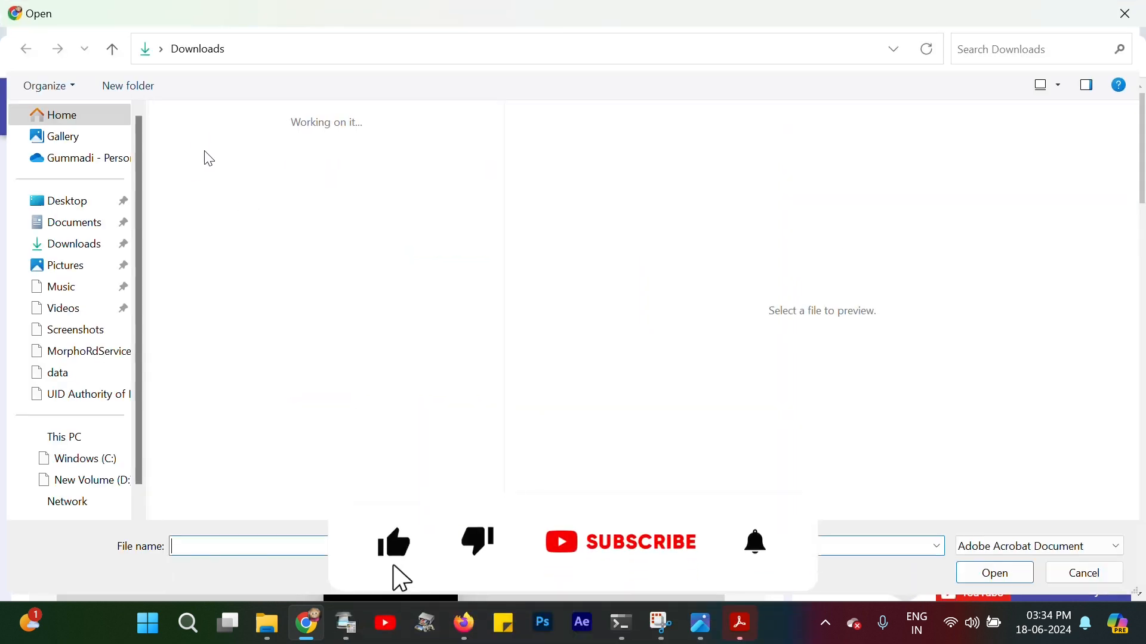
click(209, 159)
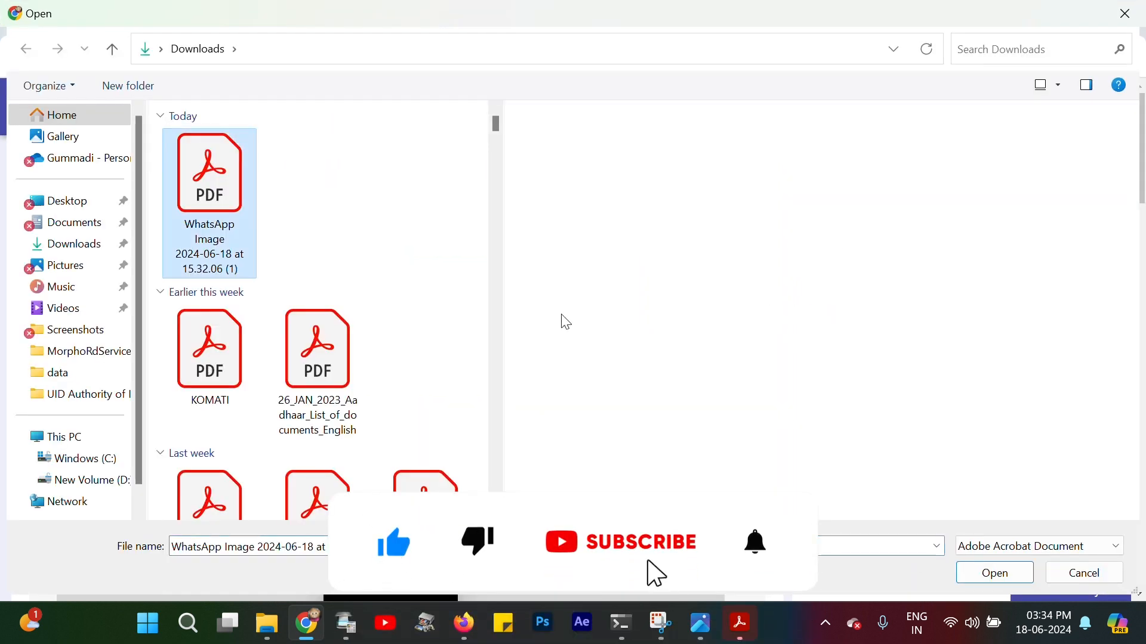
click(995, 573)
Compress the PDF with a 180 KB target and download the 176 KB result.
click(339, 432)
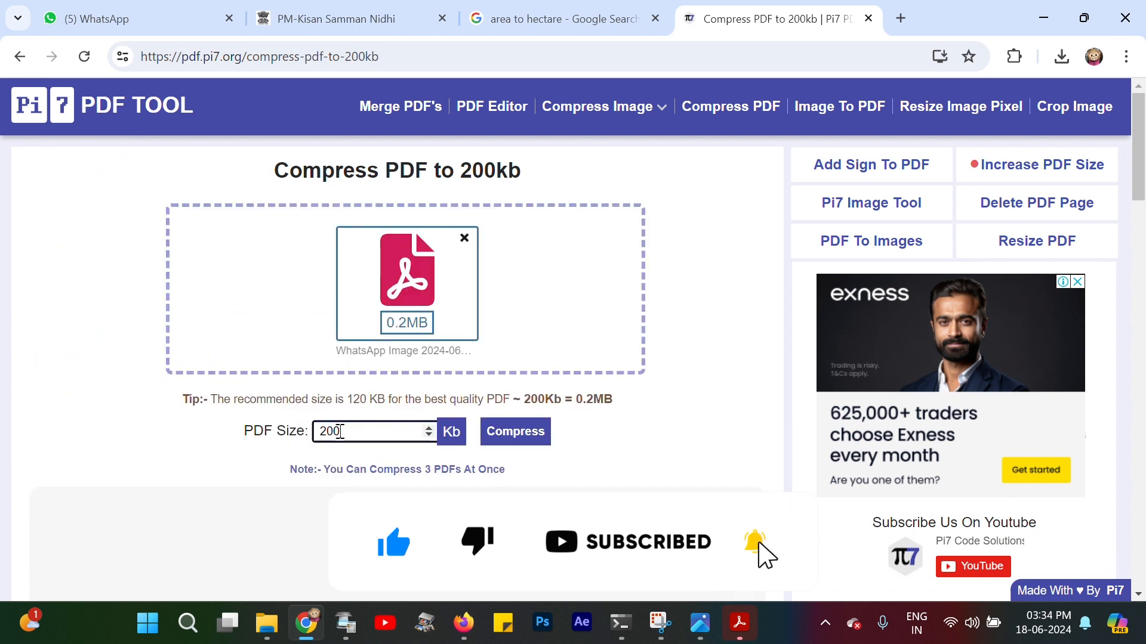
drag(340, 432, 238, 432)
text(180)
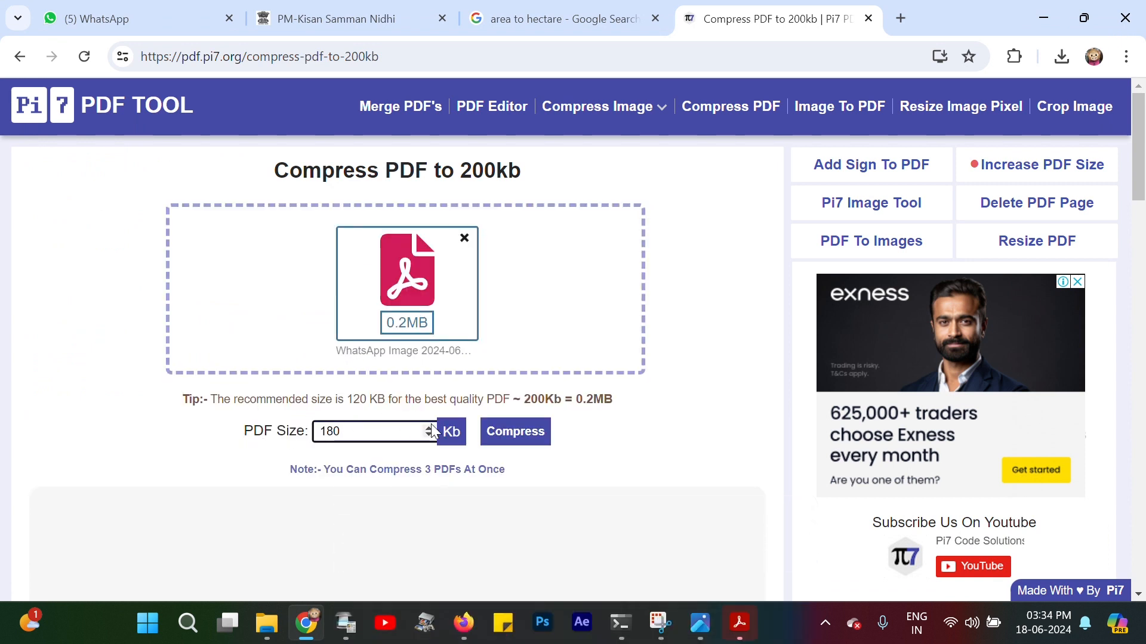
click(525, 435)
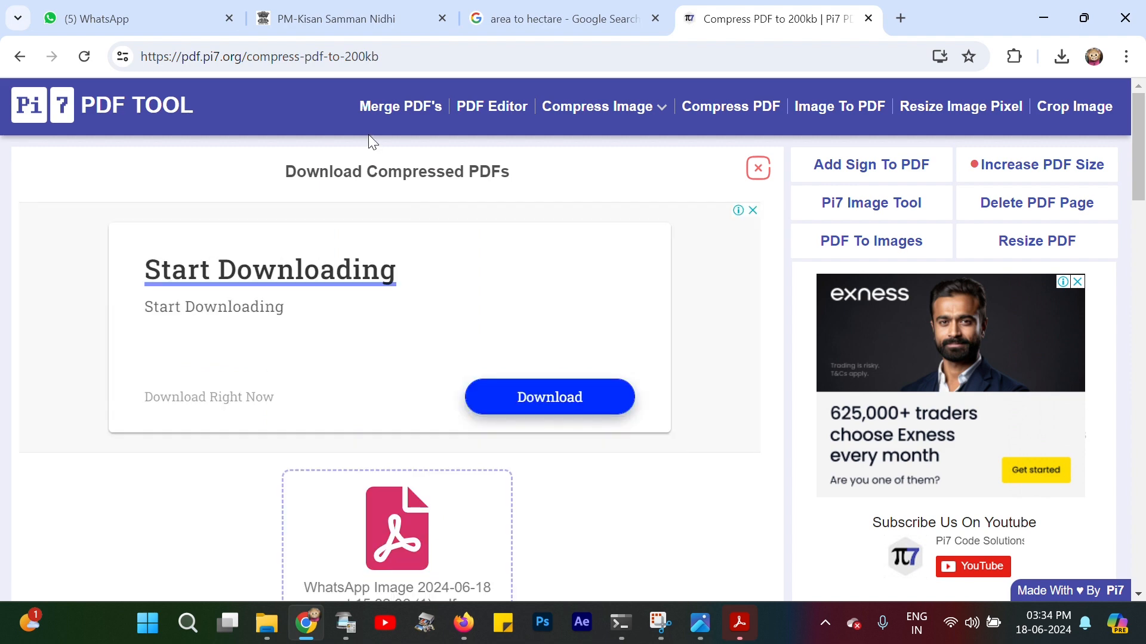
scroll(448, 427, down, 3)
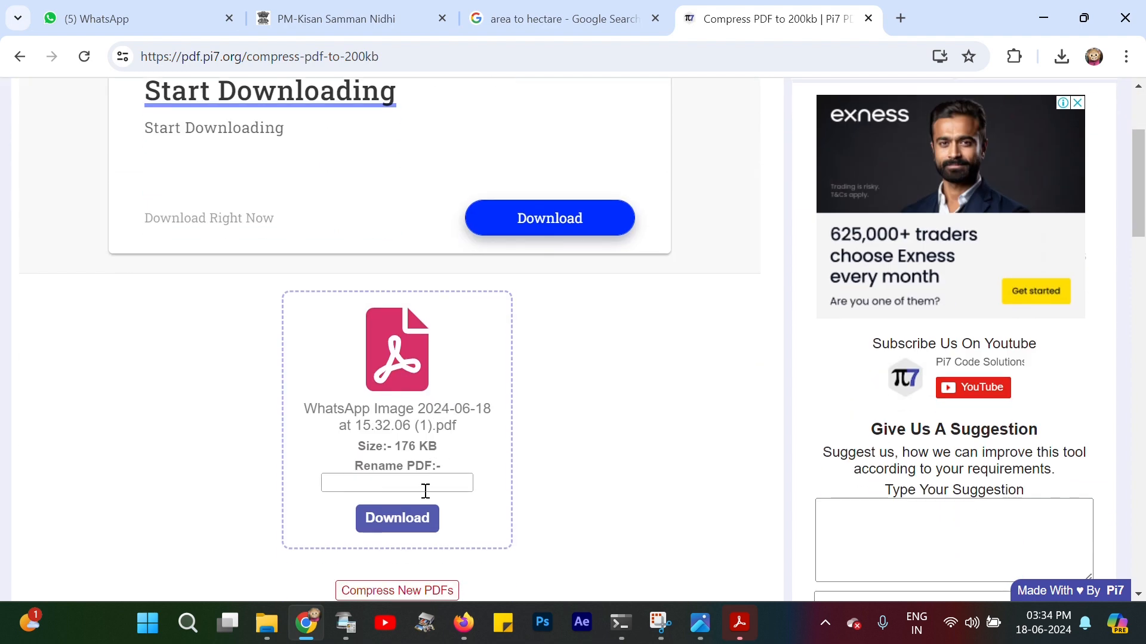
click(415, 524)
click(892, 132)
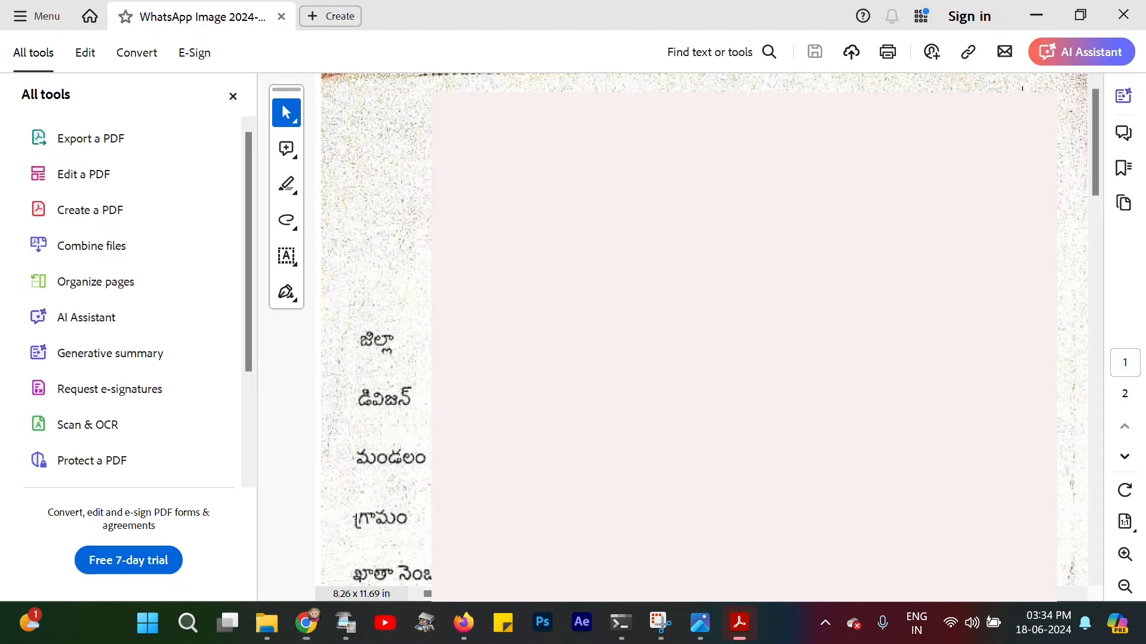
Close the downloaded PDF in Acrobat without saving and return to the PM-Kisan farmer form.
click(1130, 18)
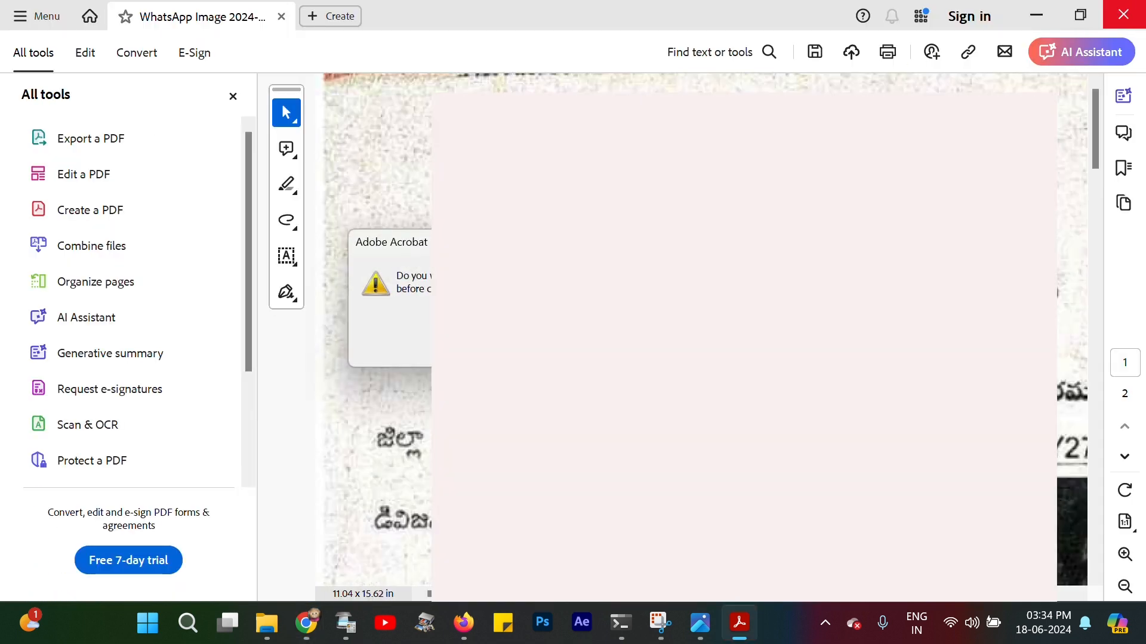
click(661, 344)
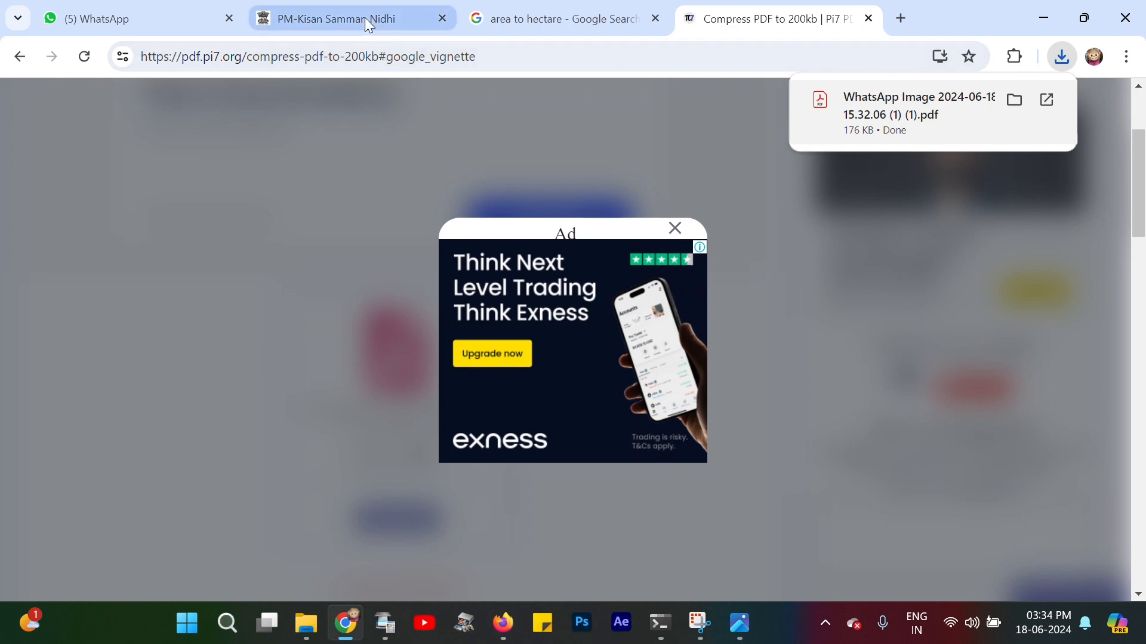
click(368, 24)
Open the land document file picker and select the compressed PDF in Downloads.
scroll(310, 500, down, 1)
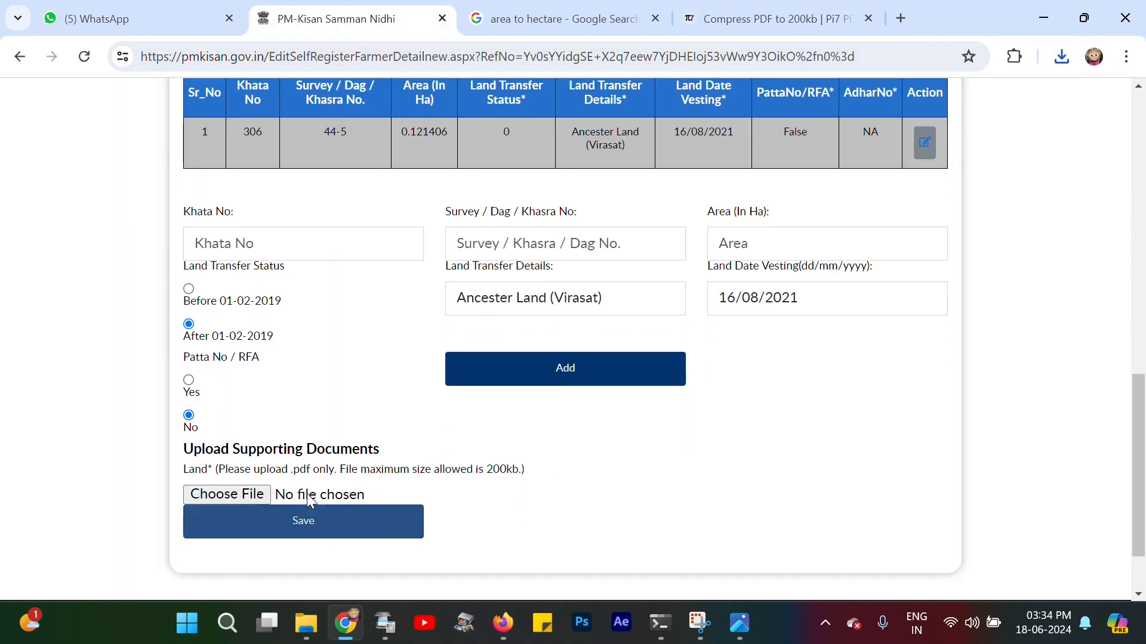
click(252, 493)
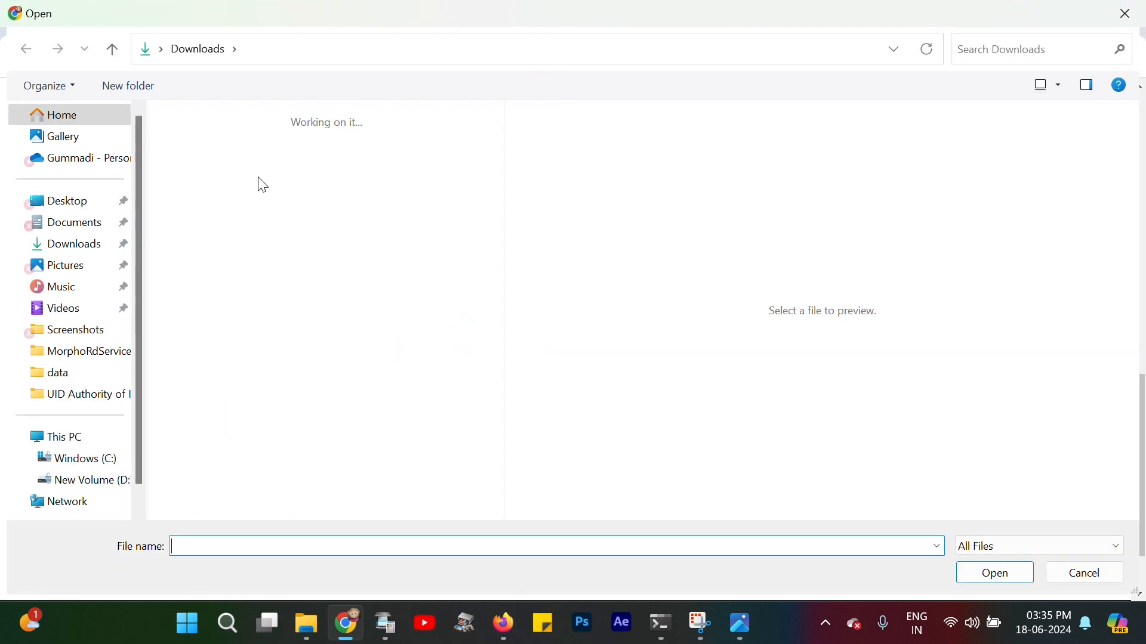
drag(242, 152, 230, 173)
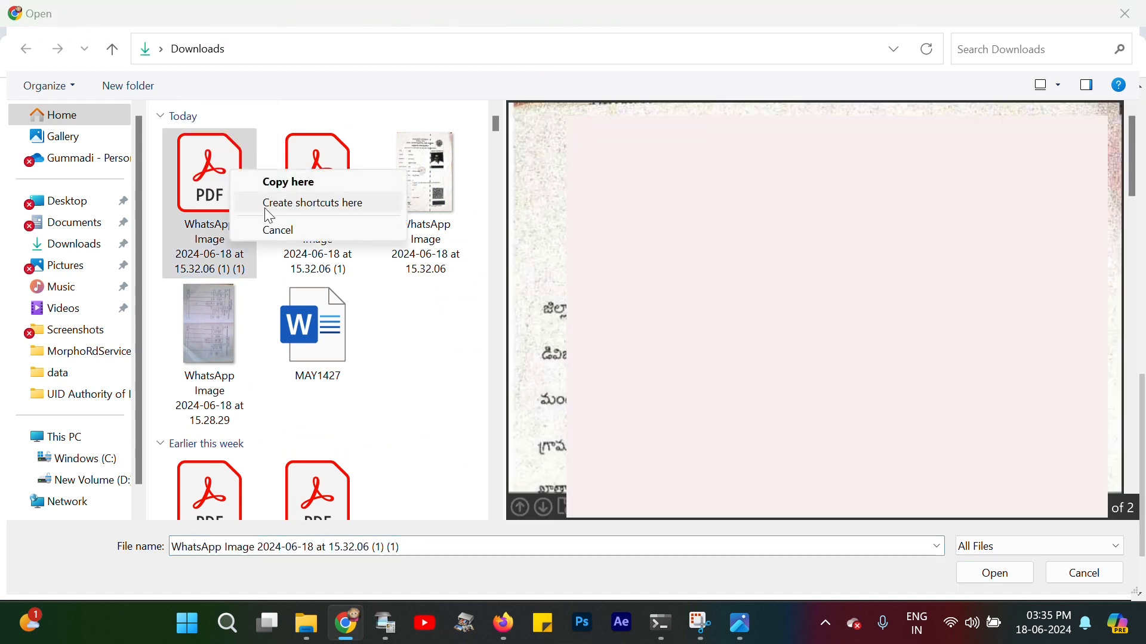
click(191, 199)
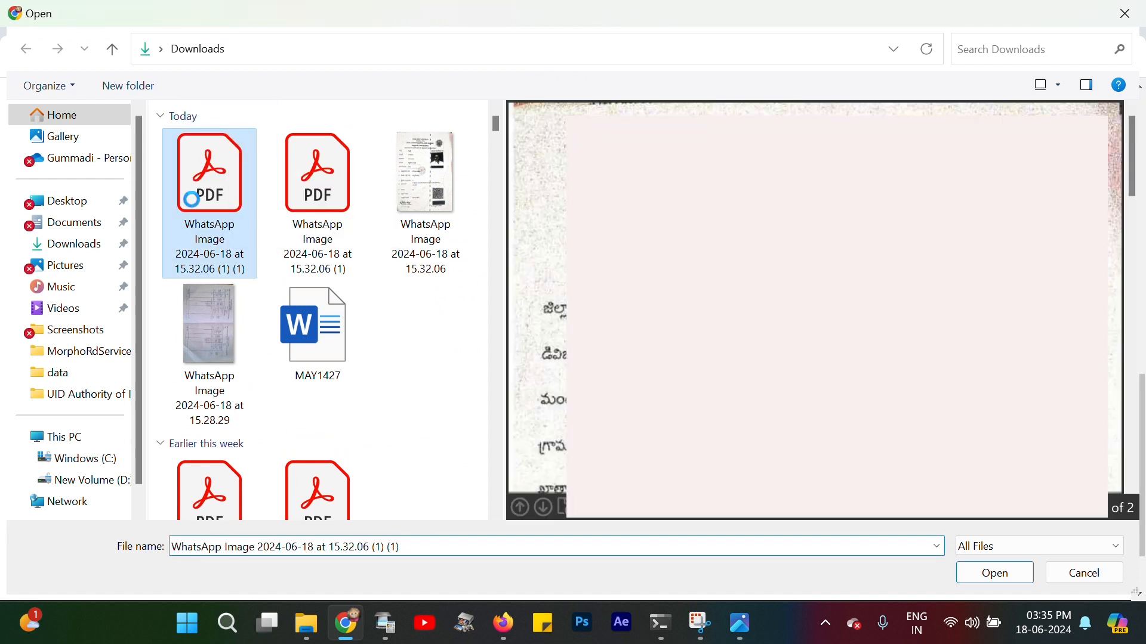
right_click(192, 199)
Rename the compressed PDF to KRISHA, attach it as the land document, and save the record.
click(262, 557)
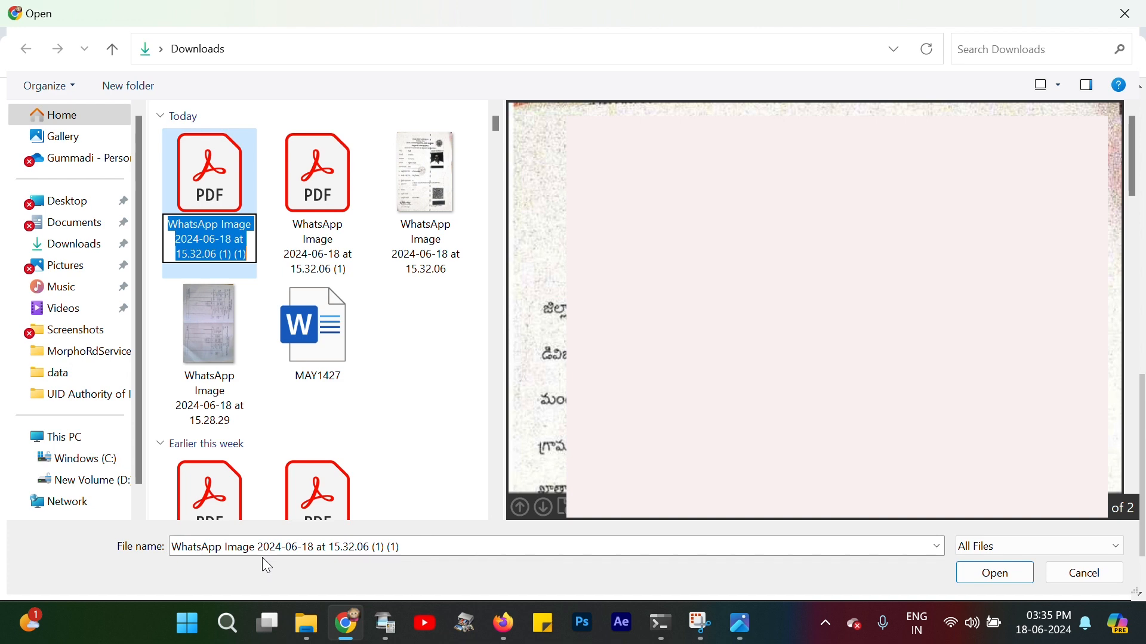
key(BackSpace)
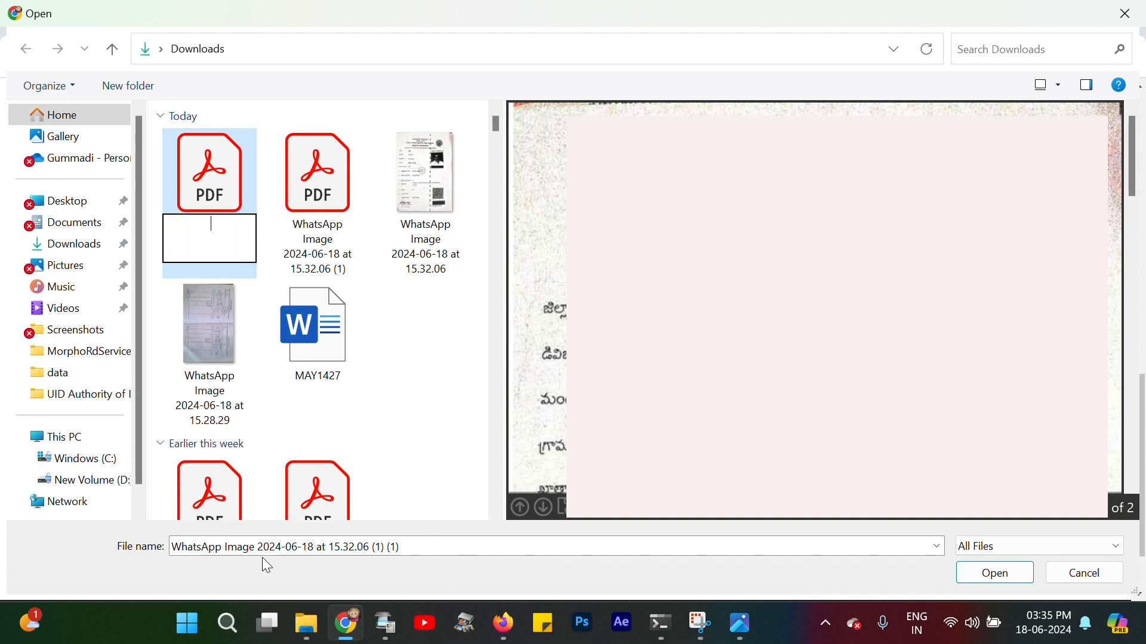
text(KRISHA)
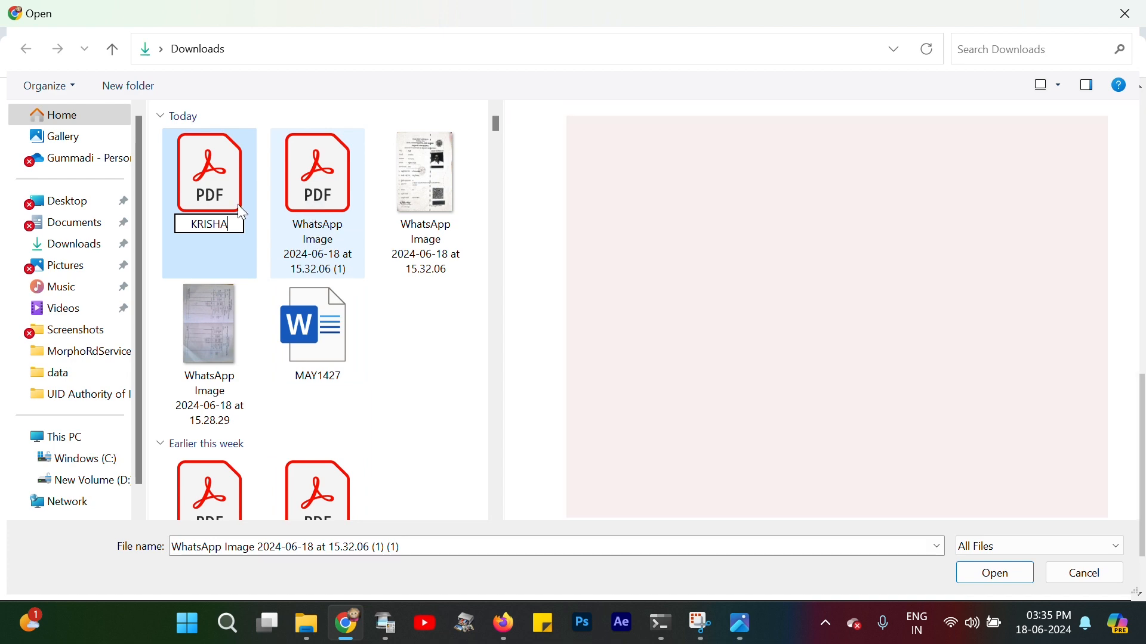
click(216, 203)
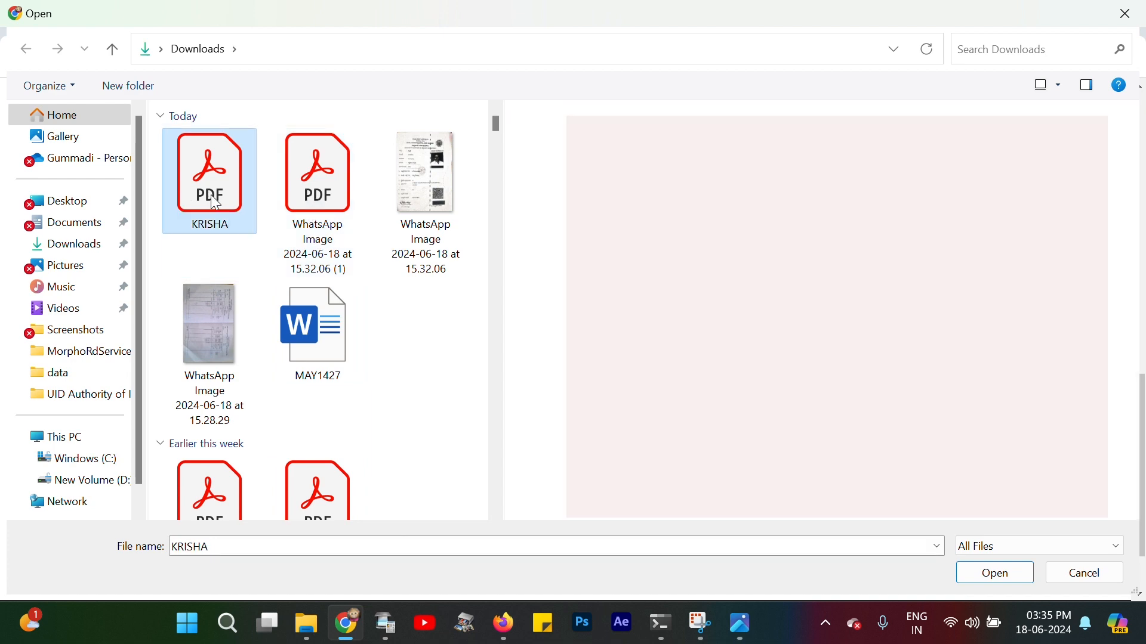
click(1010, 574)
click(408, 536)
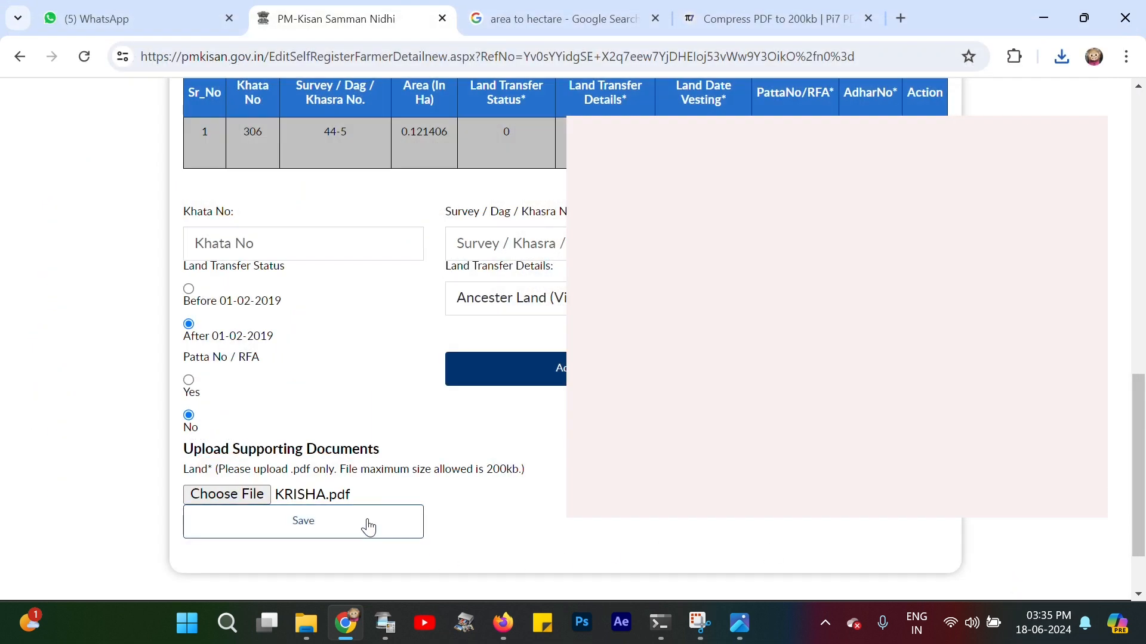